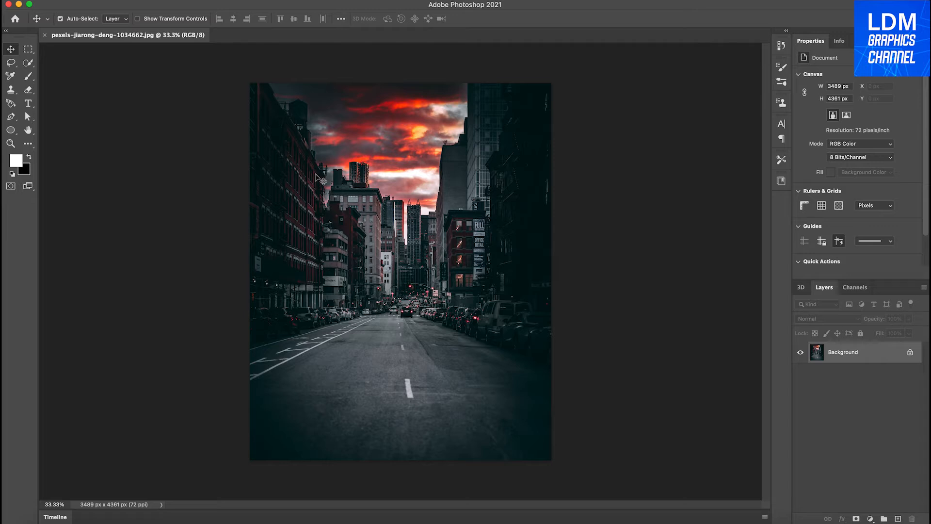
# Place the exercising woman's photo over the street background at 64.90% scale and rasterize its layer.
pyautogui.press('super+t')
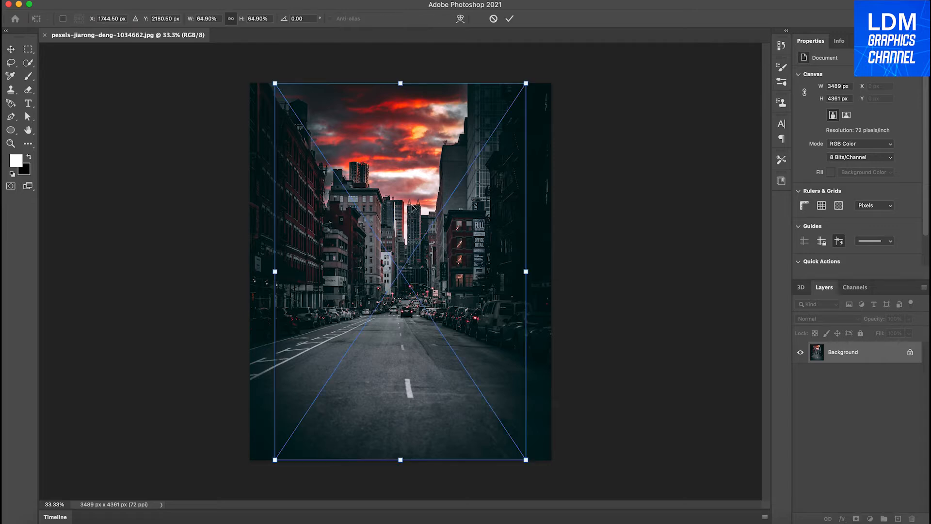
pyautogui.click(509, 19)
pyautogui.click(851, 195)
pyautogui.click(488, 190)
# Select the woman automatically with Select Subject, discarding the current selection around the whole photo.
pyautogui.press('w')
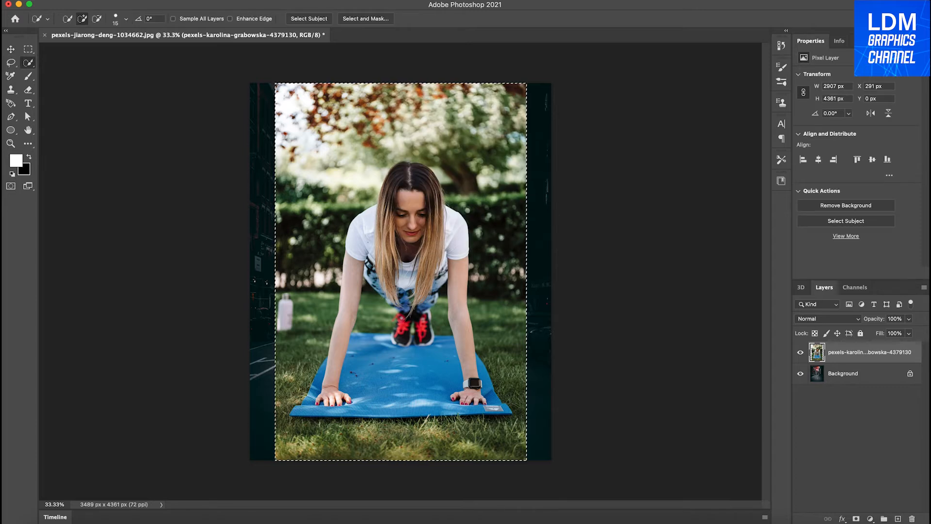
pyautogui.click(309, 18)
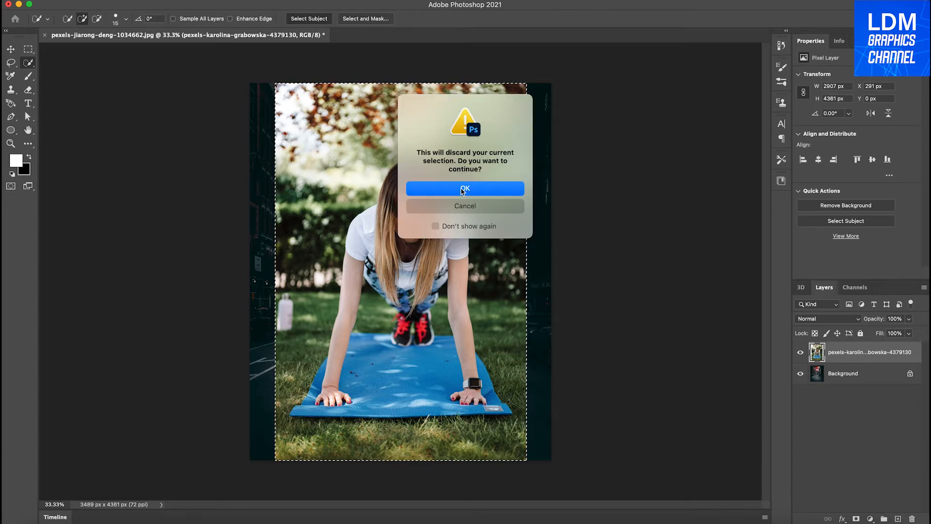
pyautogui.click(427, 190)
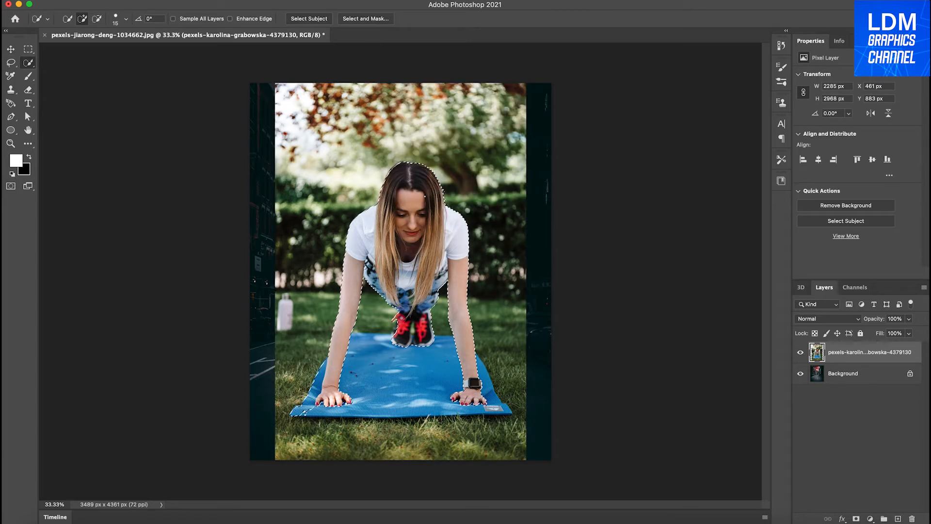
# Open the woman's selection in Select and Mask and set the view mode to Overlay.
pyautogui.click(366, 19)
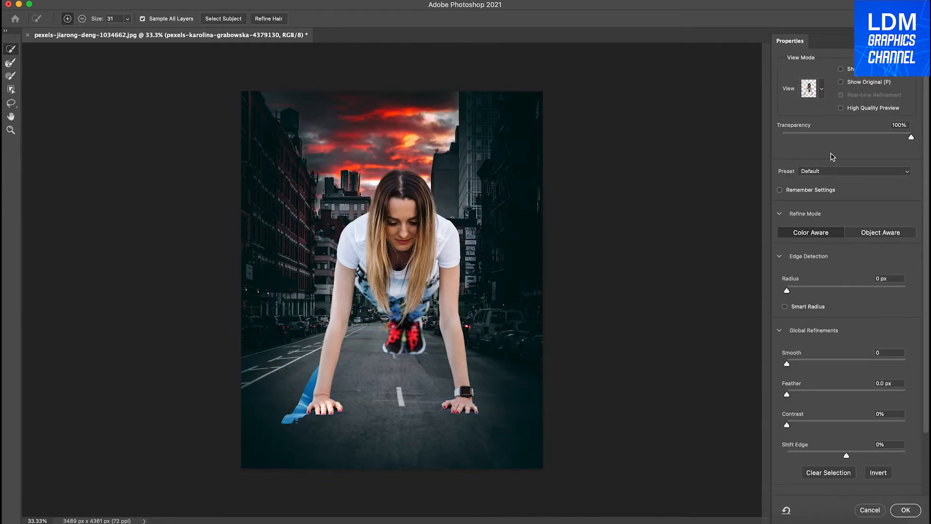
pyautogui.click(821, 90)
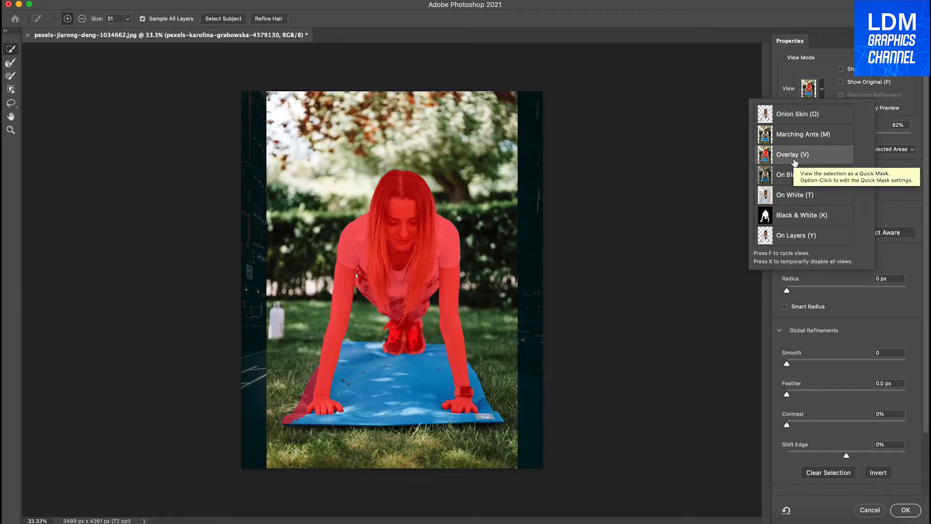
pyautogui.click(794, 156)
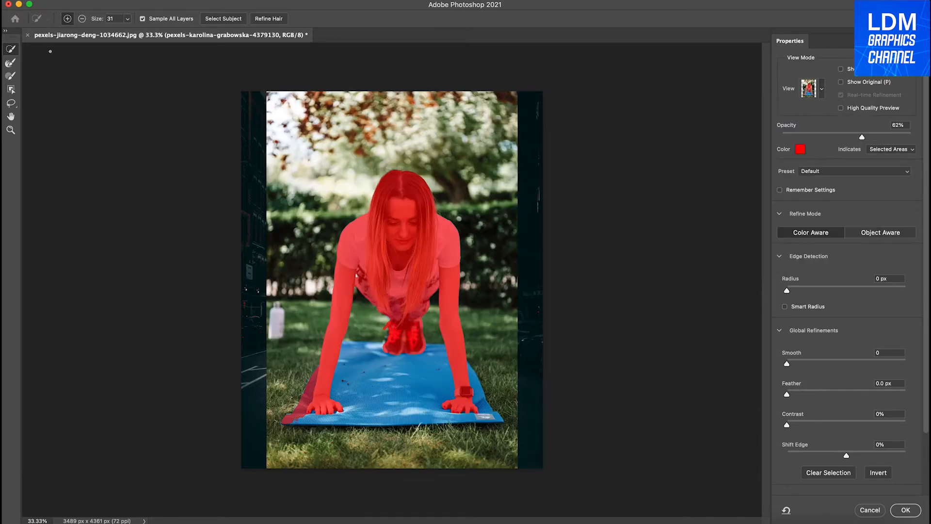
# Subtract the wrongly selected strip of blue mat beside the hand without the watch, using the Quick Selection tool.
pyautogui.click(11, 63)
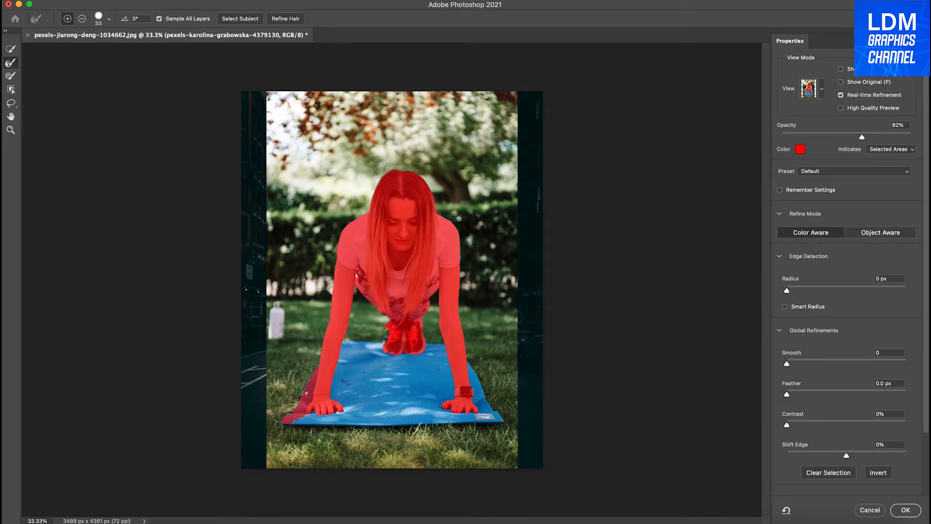
pyautogui.scroll(5, 306, 393)
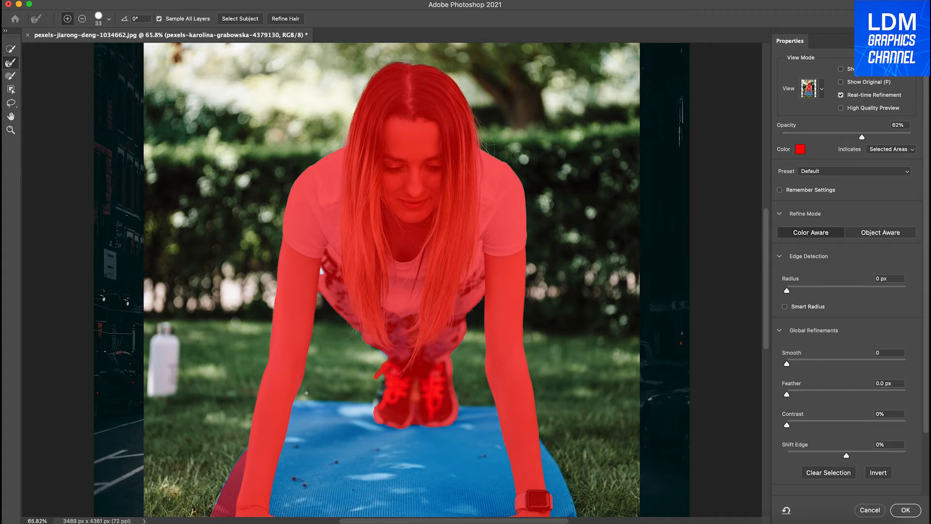
pyautogui.scroll(-4, 305, 392)
pyautogui.scroll(2, 306, 393)
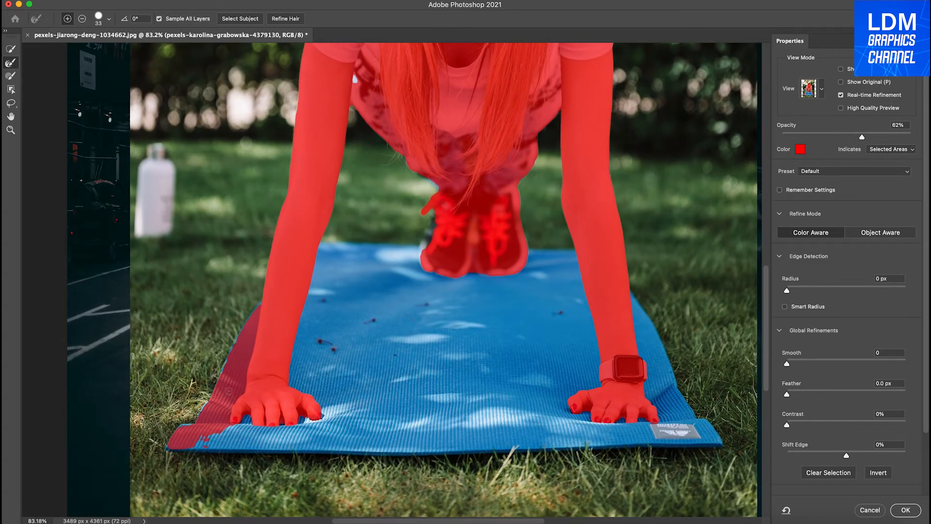
pyautogui.click(84, 19)
pyautogui.click(11, 48)
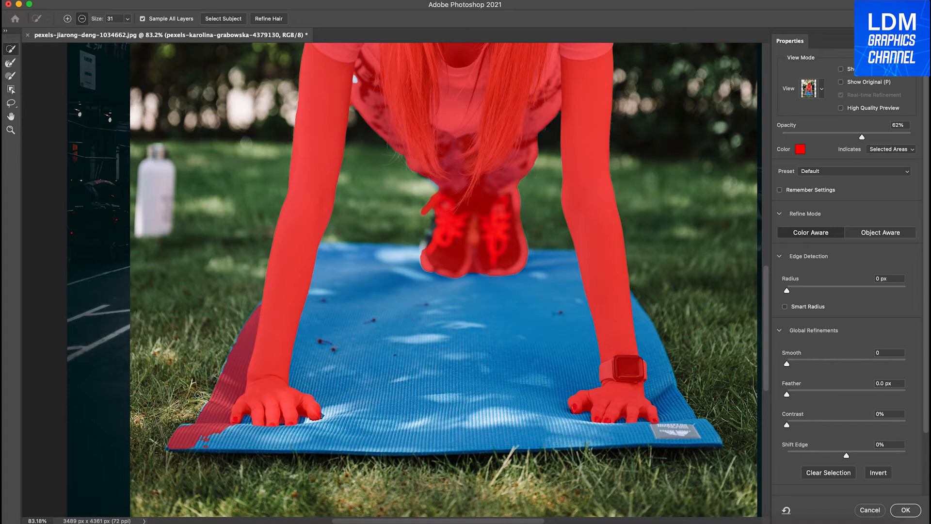
pyautogui.hscroll(-2, 179, 438)
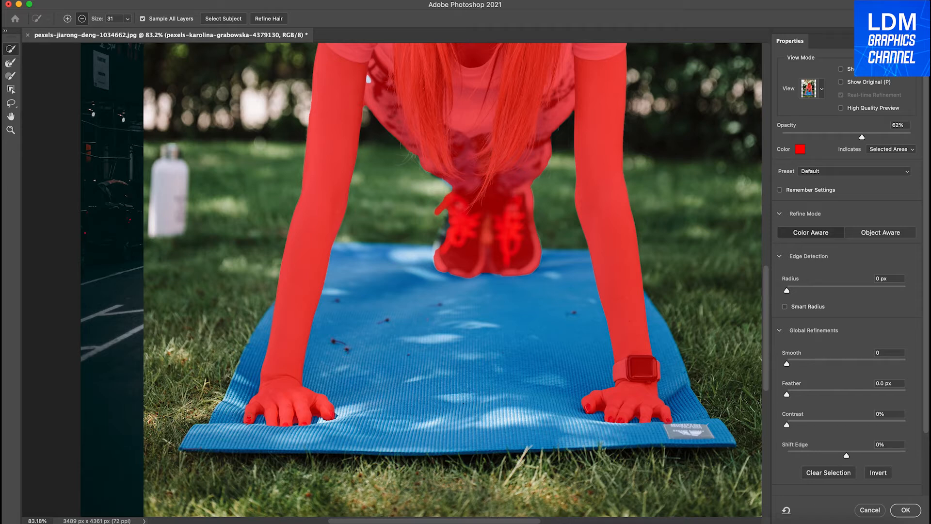
# Subtract the mat gaps between the fingers of the hand without the watch, reducing the brush size to 12 for the narrowest.
pyautogui.scroll(5, 295, 453)
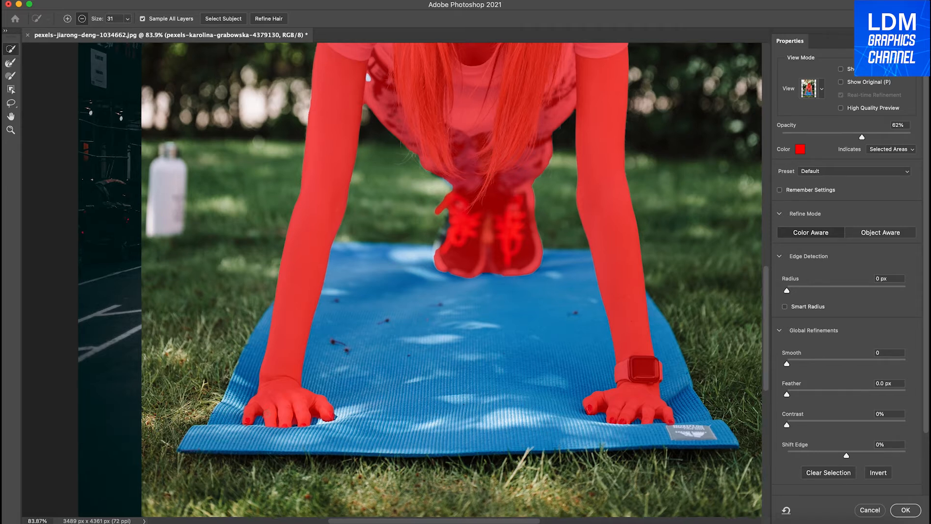
pyautogui.scroll(4, 129, 347)
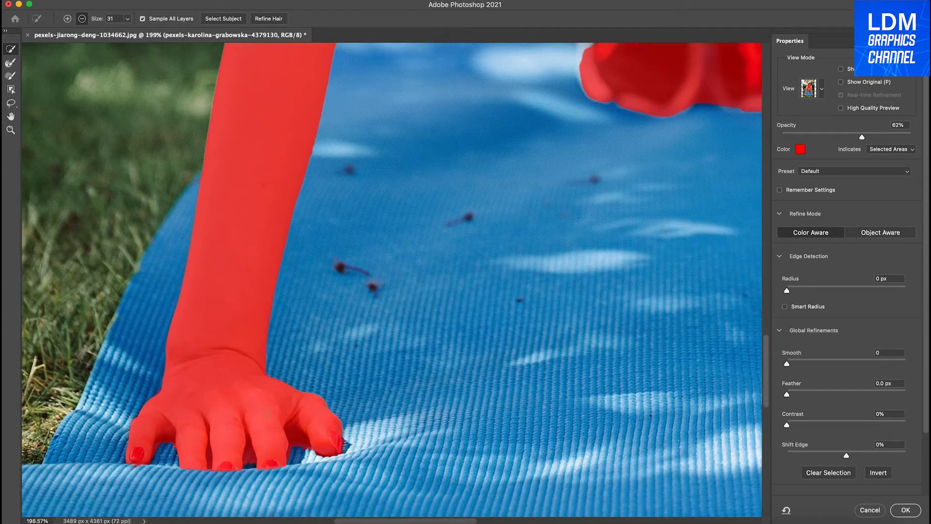
pyautogui.moveTo(271, 413); pyautogui.dragTo(291, 418)
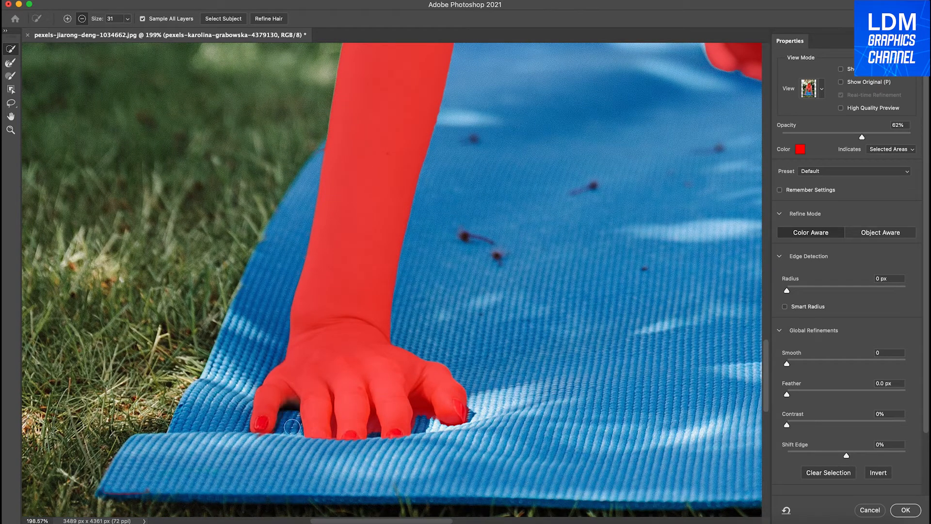
pyautogui.click(425, 417)
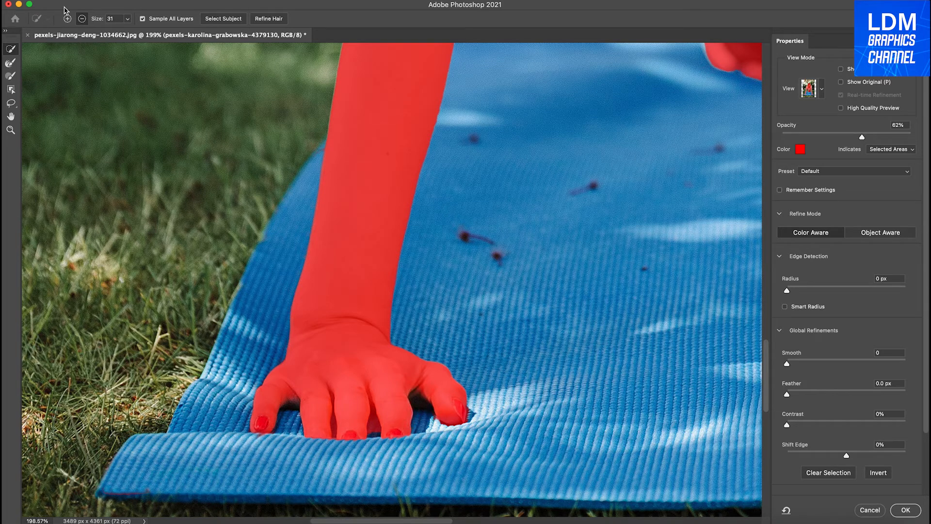
pyautogui.click(127, 18)
pyautogui.moveTo(127, 32); pyautogui.dragTo(119, 33)
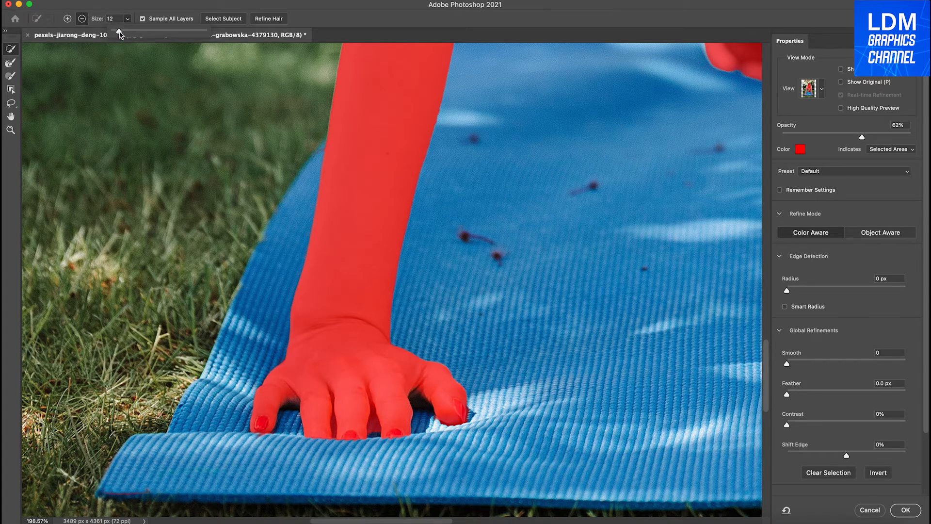
pyautogui.click(373, 429)
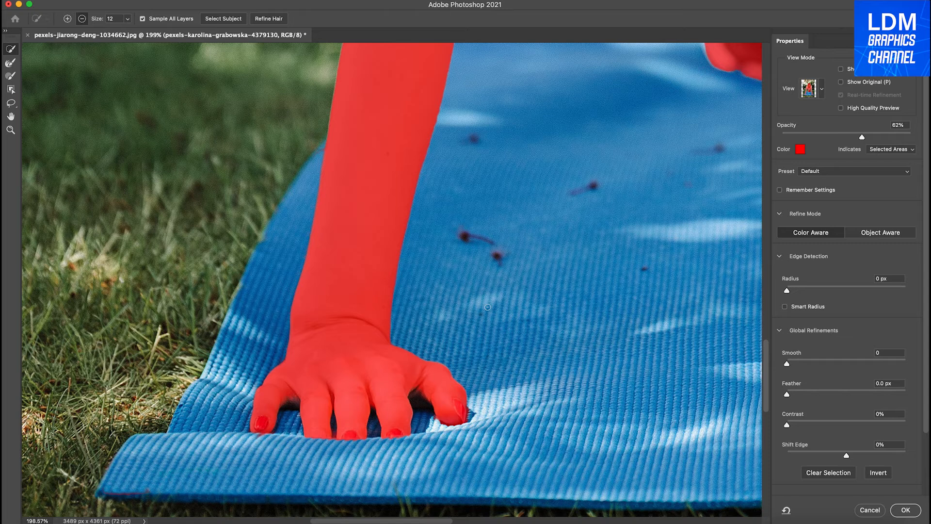
# Subtract the mat gaps beside the thumb and between the fingers of the hand wearing the watch.
pyautogui.hscroll(15, 487, 307)
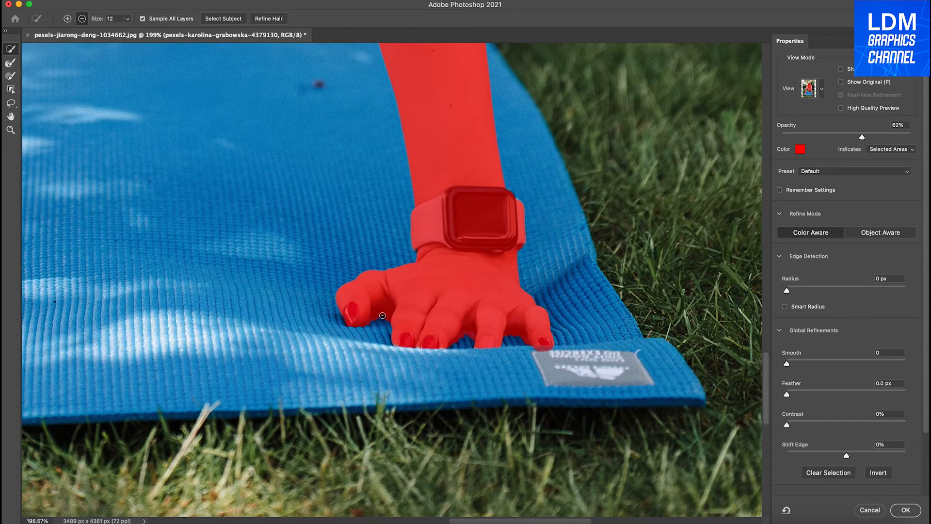
pyautogui.moveTo(382, 315); pyautogui.dragTo(380, 321)
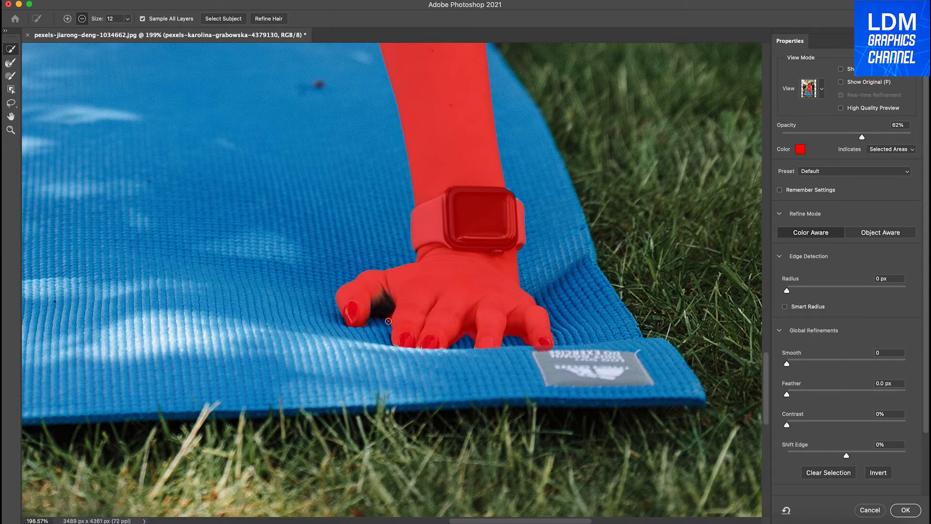
pyautogui.moveTo(467, 331)
pyautogui.mouseDown()
pyautogui.moveTo(468, 342)
pyautogui.moveTo(516, 334)
pyautogui.mouseUp()
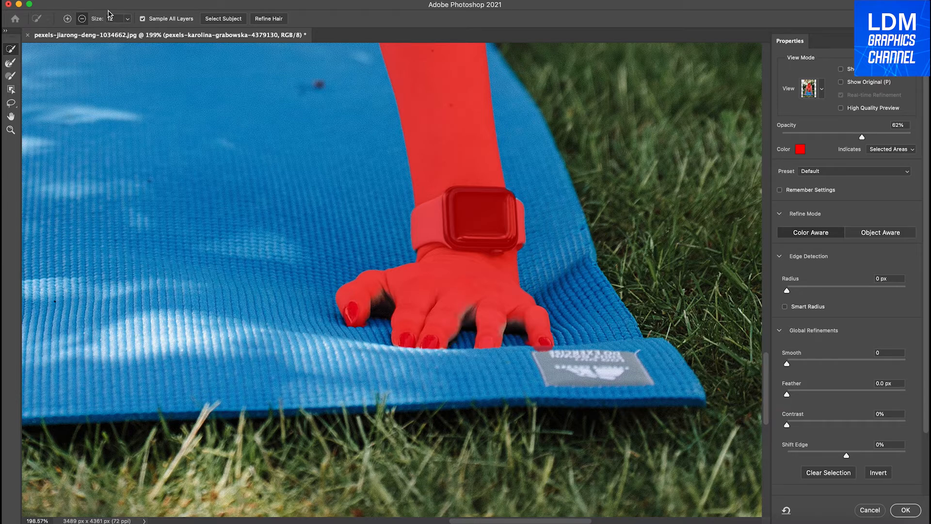
# Add the missing outer edge of the shoe to the woman's selection.
pyautogui.click(68, 18)
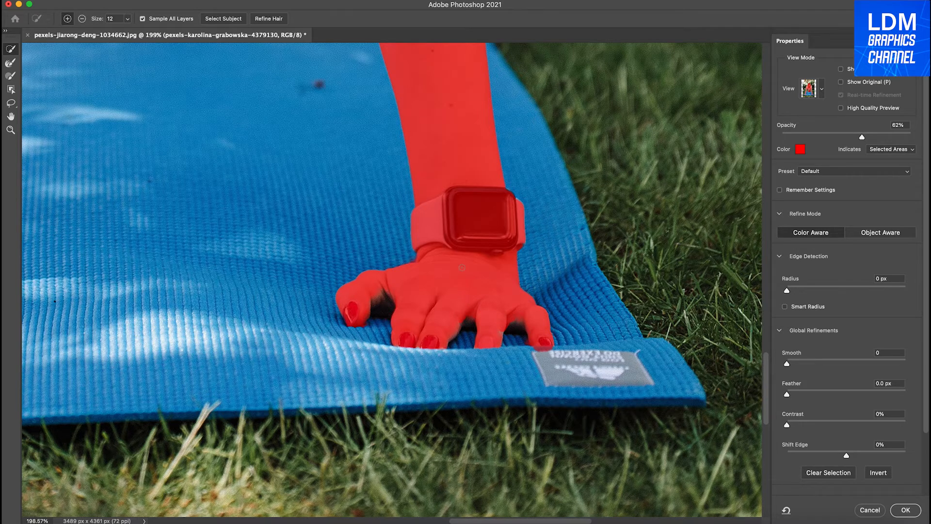
pyautogui.scroll(10, 462, 268)
pyautogui.hscroll(-10, 461, 267)
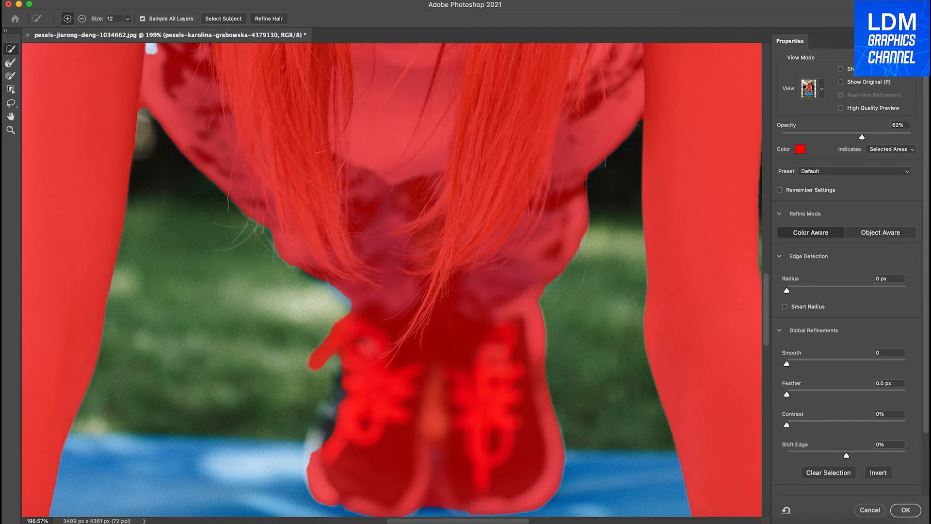
pyautogui.moveTo(318, 447)
pyautogui.mouseDown()
pyautogui.moveTo(350, 376)
pyautogui.moveTo(327, 435)
pyautogui.moveTo(308, 451)
pyautogui.mouseUp()
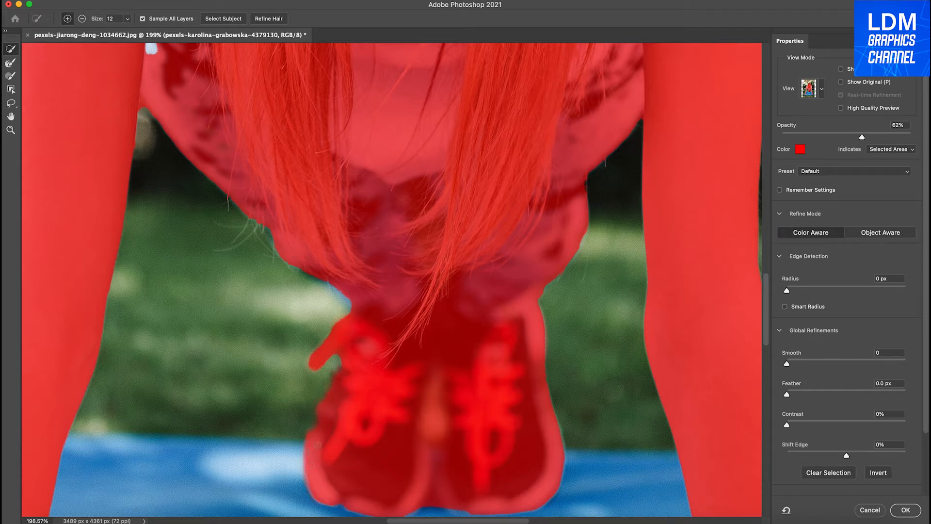
# Subtract the small patch of mat between the toes of the two shoes from the selection.
pyautogui.scroll(-3, 344, 431)
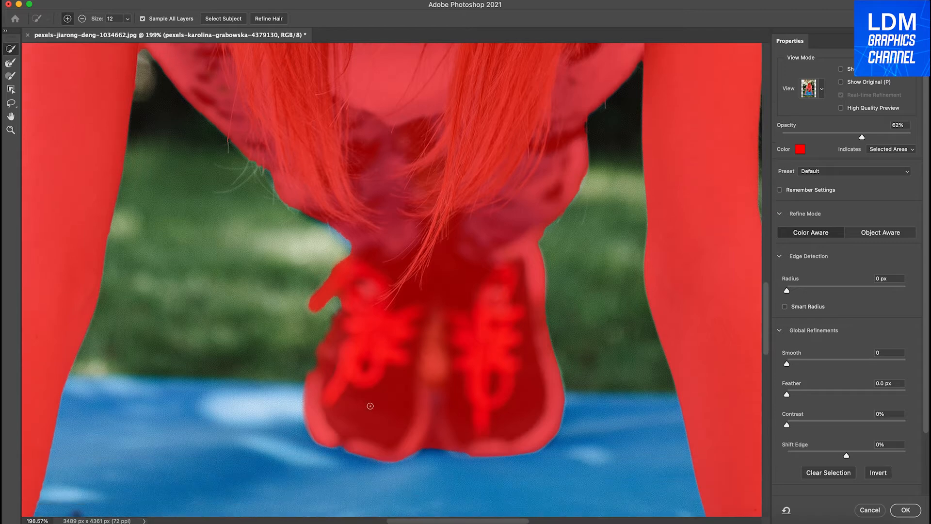
pyautogui.click(79, 19)
pyautogui.moveTo(431, 443)
pyautogui.mouseDown()
pyautogui.moveTo(431, 450)
pyautogui.moveTo(432, 438)
pyautogui.mouseUp()
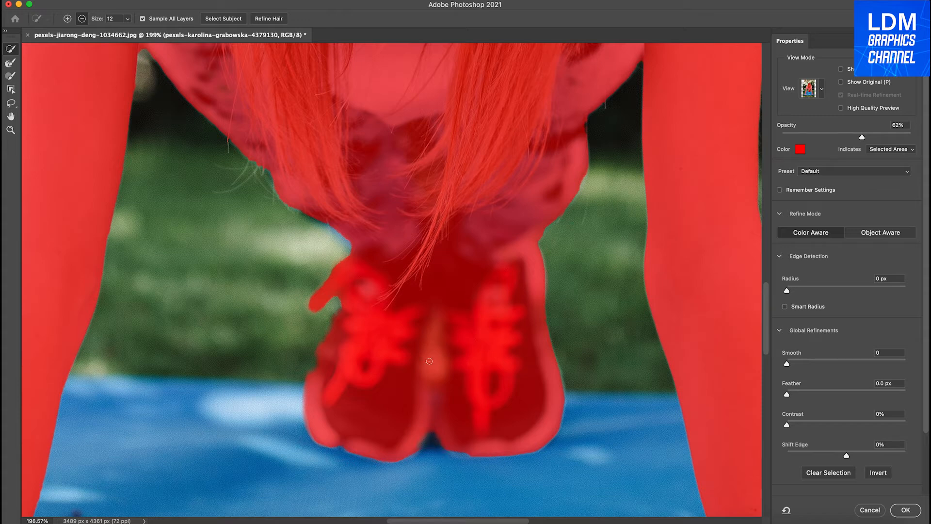
# Add the small unselected white patch between the upper arm and the patterned clothing to the selection.
pyautogui.scroll(10, 429, 362)
pyautogui.scroll(12, 429, 352)
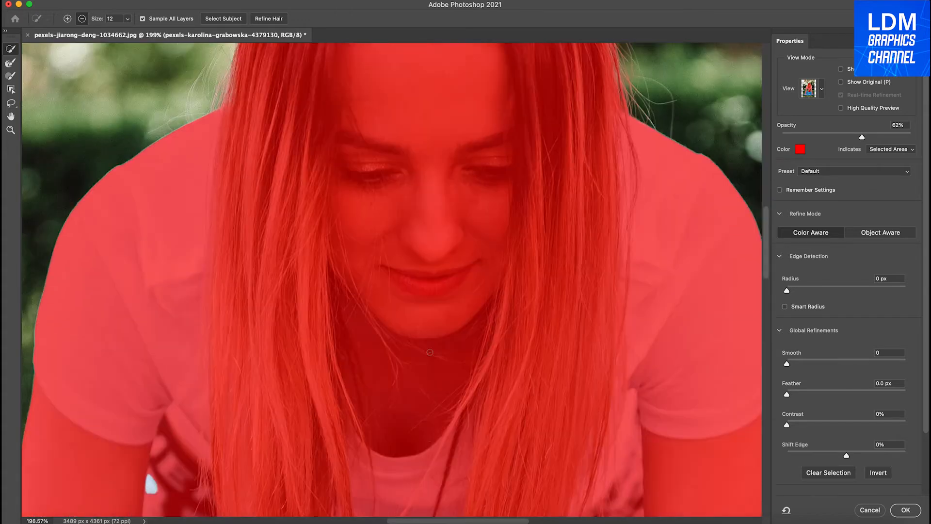
pyautogui.scroll(-10, 429, 352)
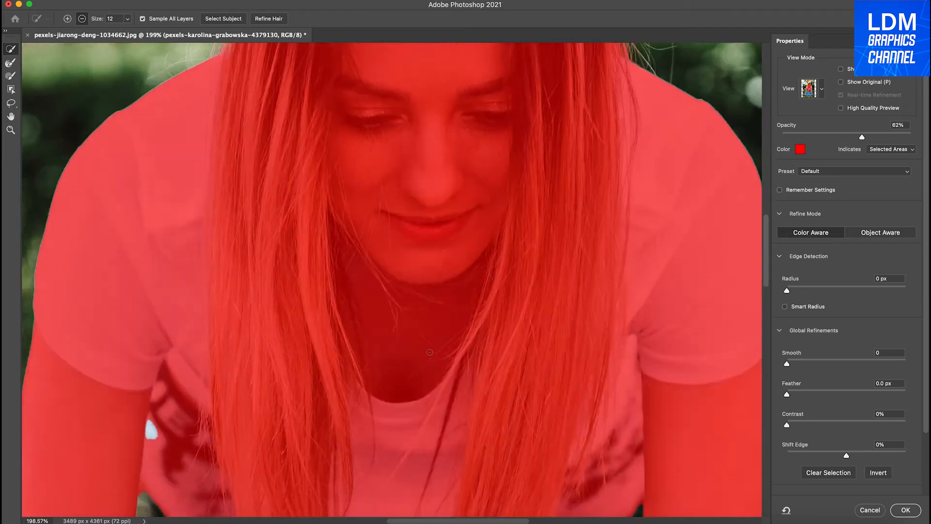
pyautogui.scroll(-10, 430, 352)
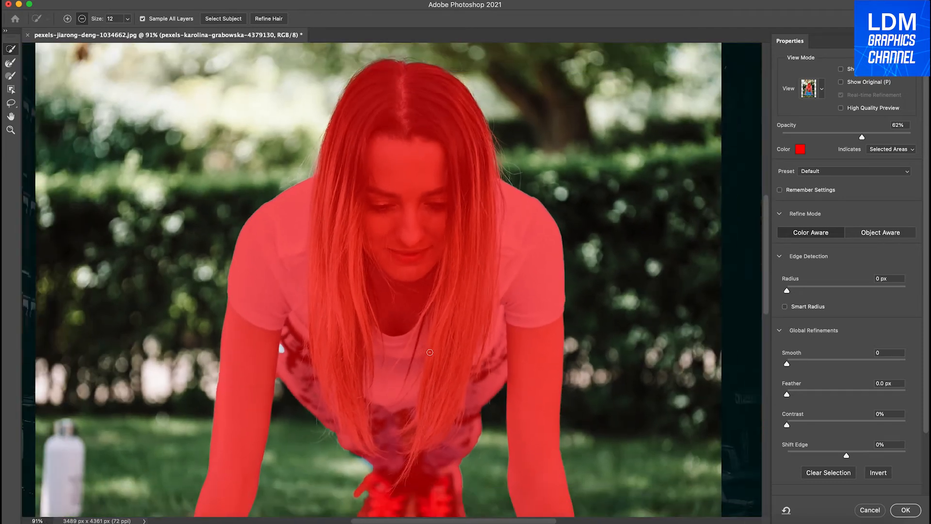
pyautogui.scroll(-5, 430, 352)
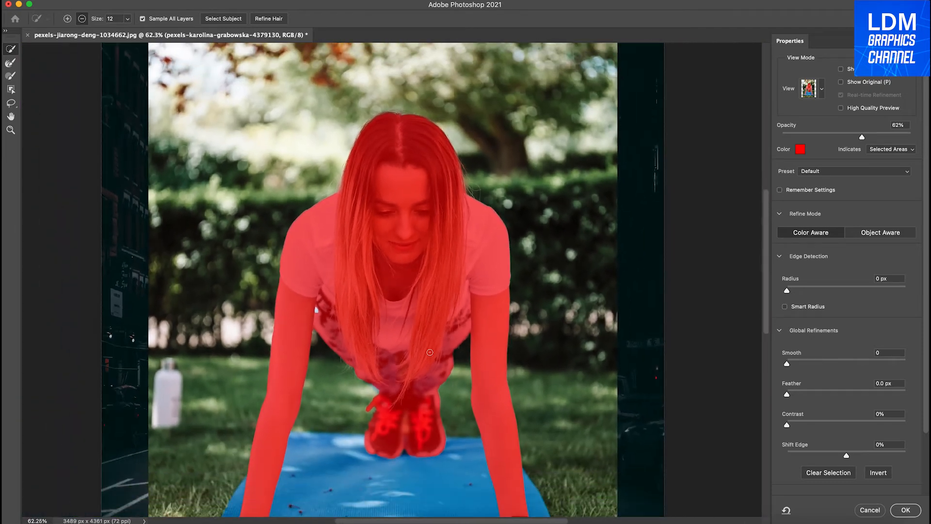
pyautogui.scroll(10, 430, 352)
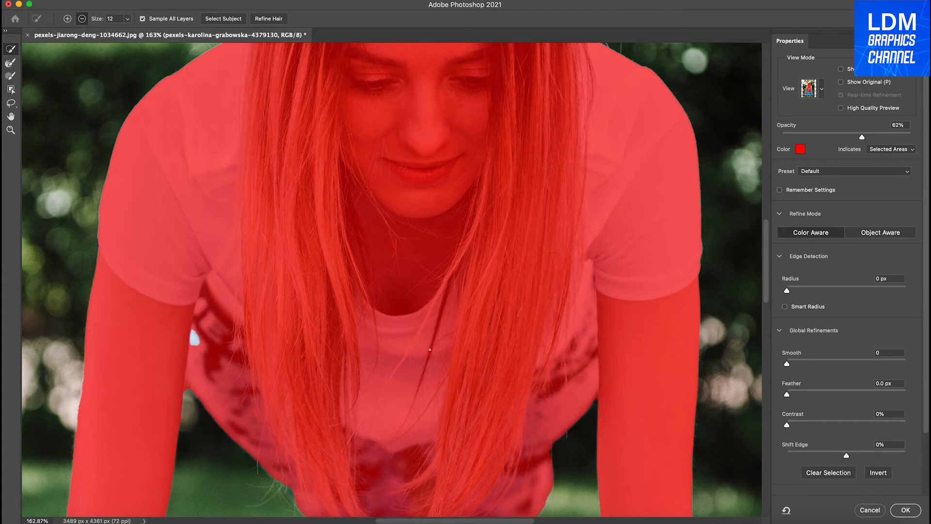
pyautogui.moveTo(193, 333); pyautogui.dragTo(194, 345)
# Preview the woman's selection in the Black & White view mode.
pyautogui.scroll(-7, 294, 309)
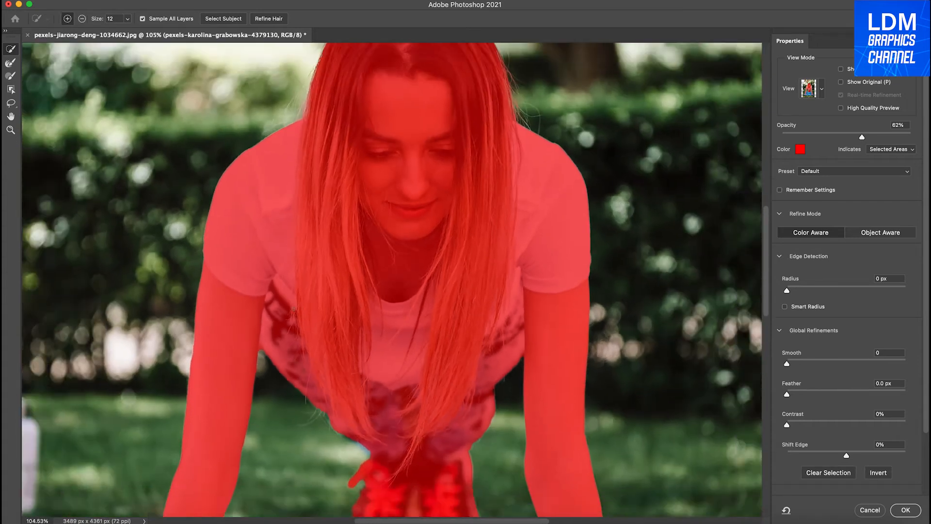
pyautogui.scroll(-1, 293, 308)
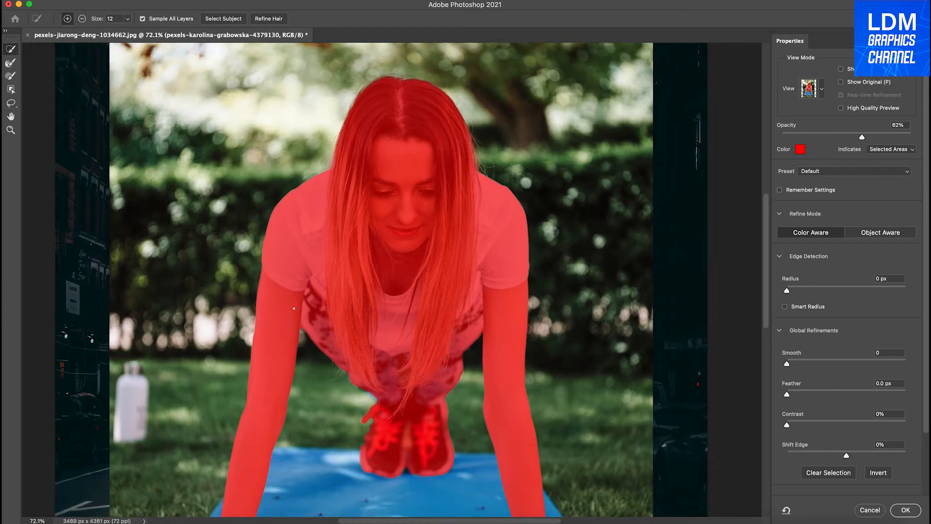
pyautogui.scroll(-3, 294, 308)
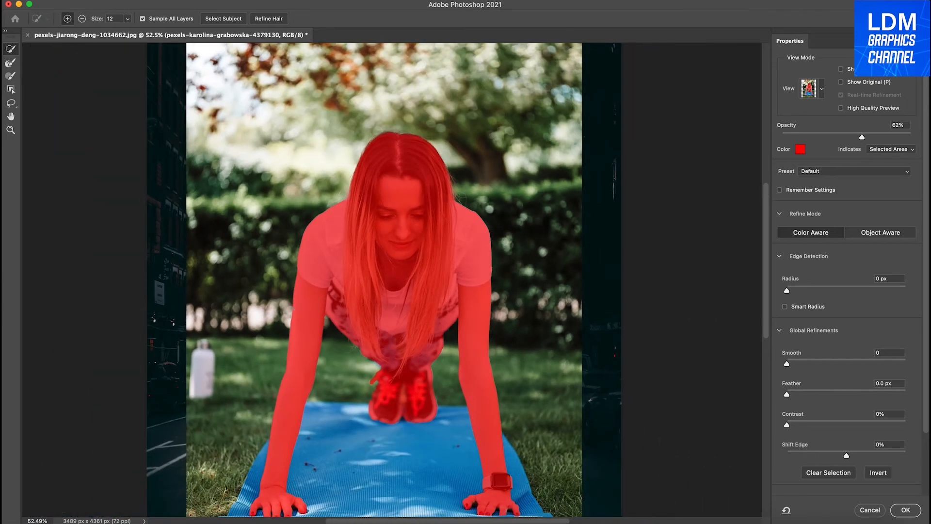
pyautogui.click(822, 89)
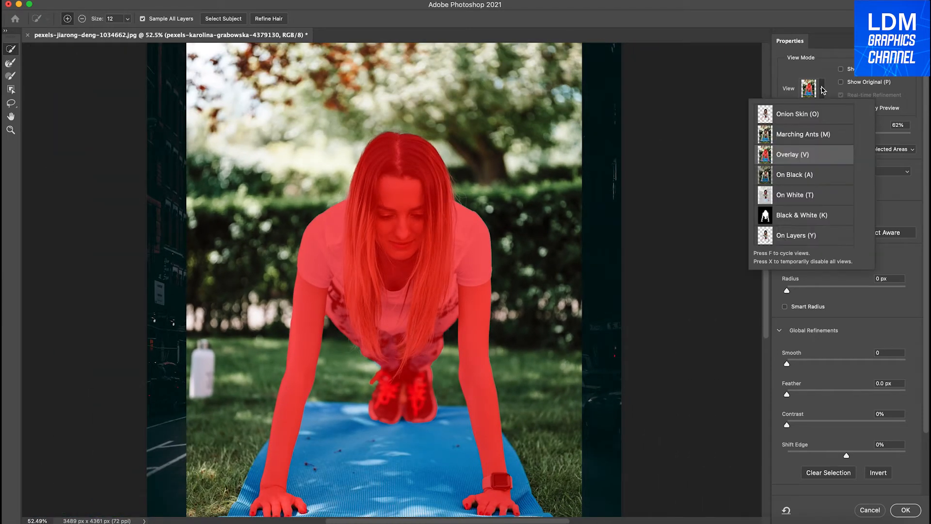
pyautogui.click(816, 222)
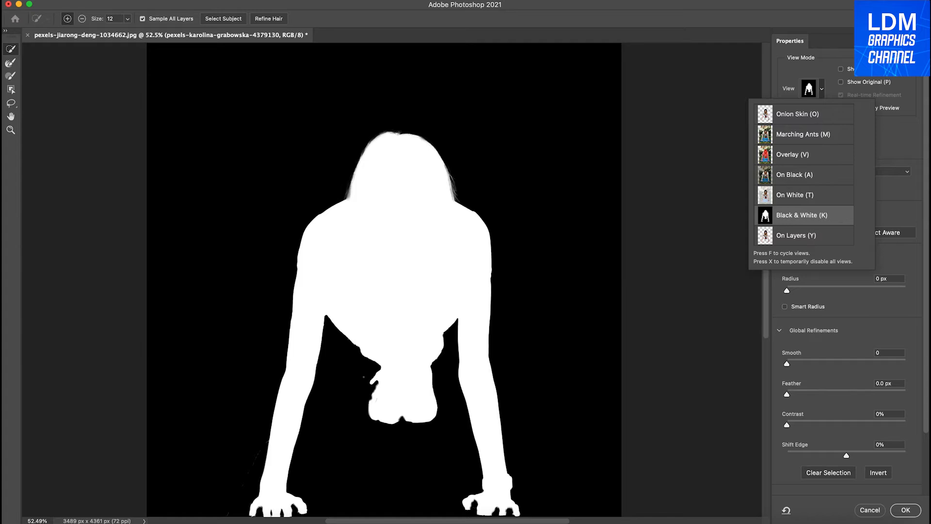
pyautogui.click(817, 69)
# Set the selection's Smooth refinement to 31 and inspect the outline of the silhouette.
pyautogui.scroll(-5, 384, 280)
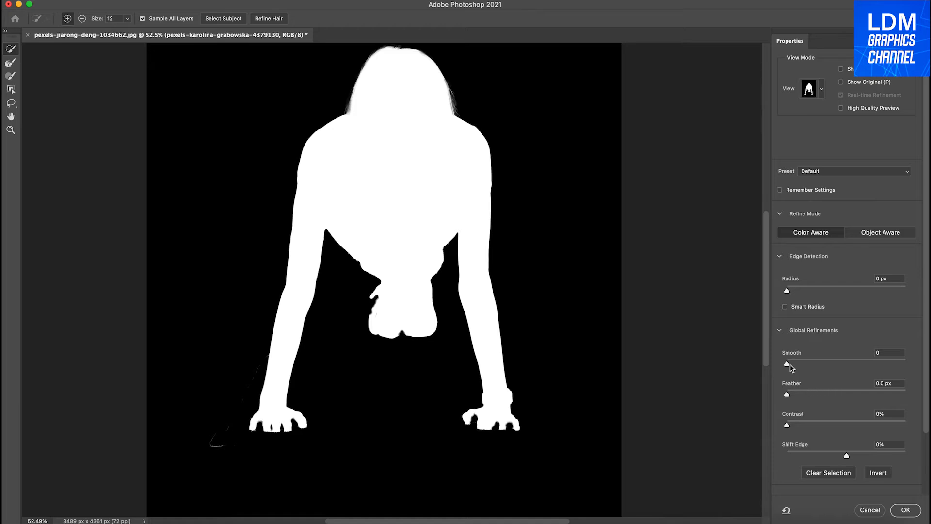
pyautogui.moveTo(787, 365); pyautogui.dragTo(825, 367)
pyautogui.scroll(-3, 445, 324)
pyautogui.hscroll(4, 445, 324)
pyautogui.scroll(4, 445, 324)
pyautogui.hscroll(-5, 445, 323)
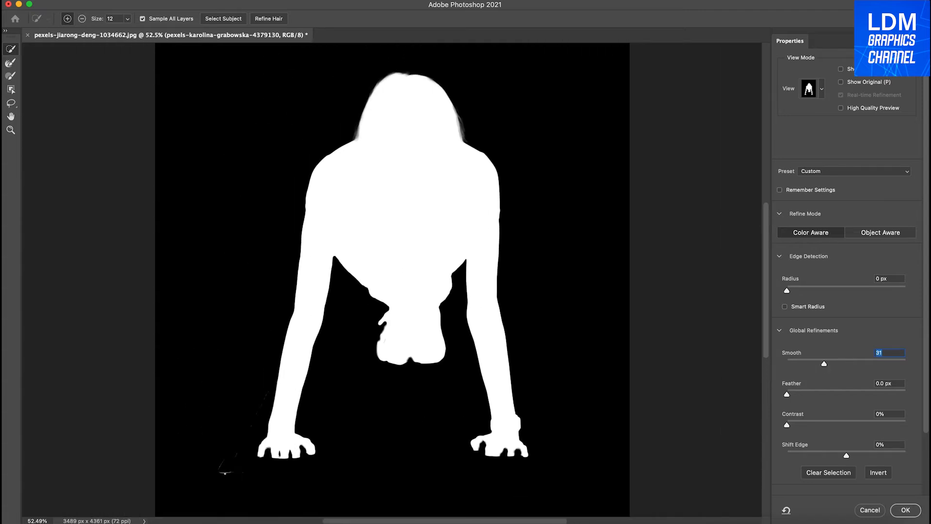
# Subtract the stray selected speck on the mat, outside the hand without the watch, from the selection.
pyautogui.click(82, 18)
pyautogui.scroll(-3, 223, 475)
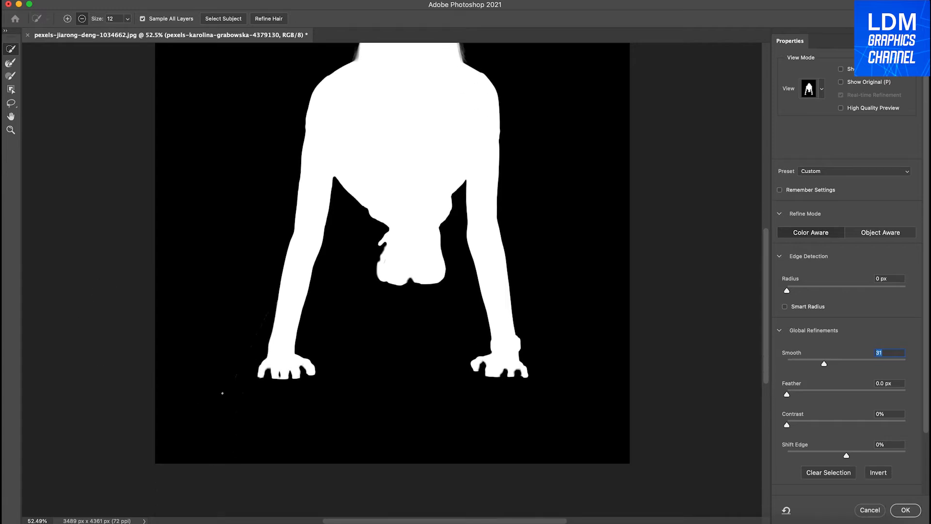
pyautogui.scroll(3, 221, 400)
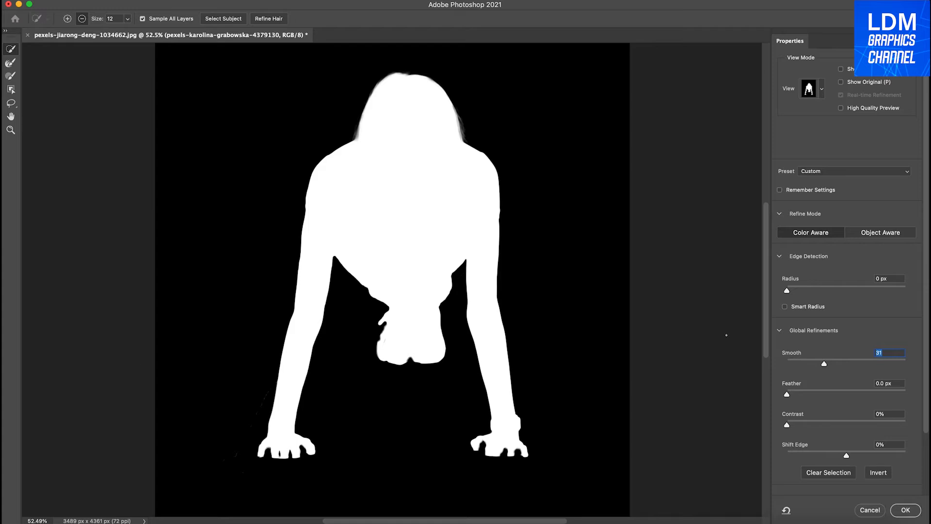
# Refine the selection edge with Smooth 57 and Contrast 39%, and apply it.
pyautogui.moveTo(825, 364); pyautogui.dragTo(855, 365)
pyautogui.moveTo(787, 426); pyautogui.dragTo(834, 428)
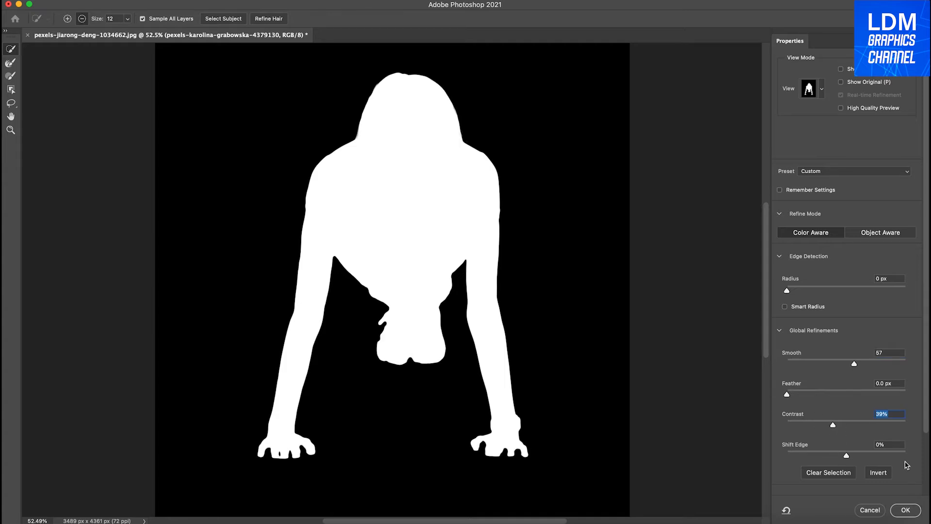
pyautogui.click(910, 510)
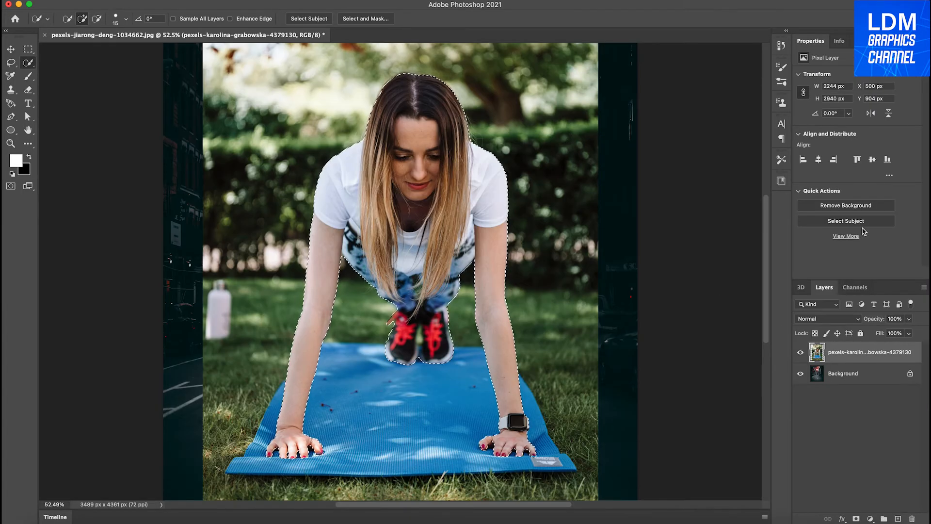
# Output the refined selection as a layer mask on the woman's layer through Select and Mask.
pyautogui.click(348, 20)
pyautogui.scroll(-5, 831, 389)
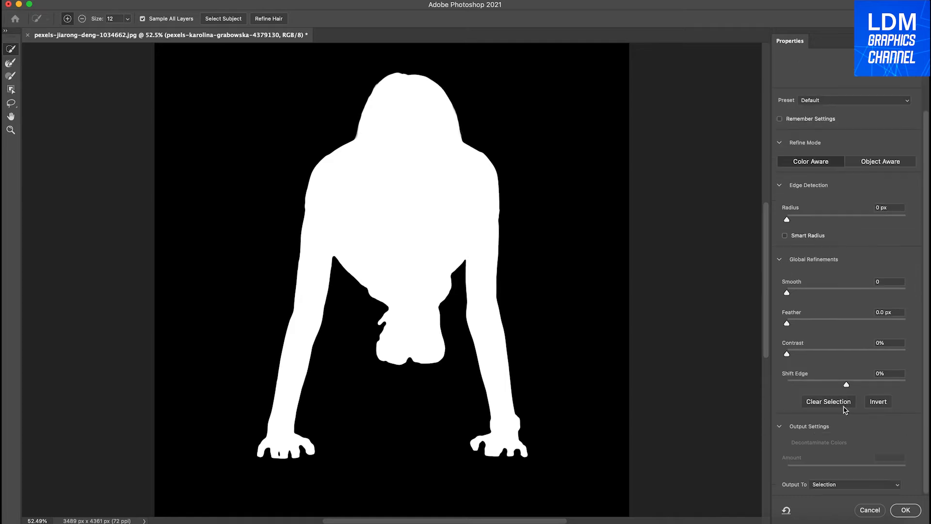
pyautogui.click(846, 490)
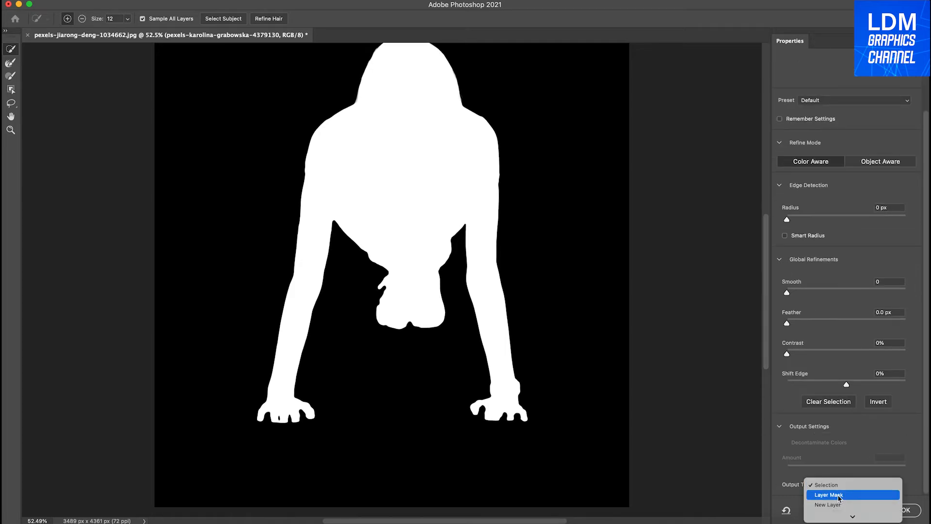
pyautogui.click(839, 498)
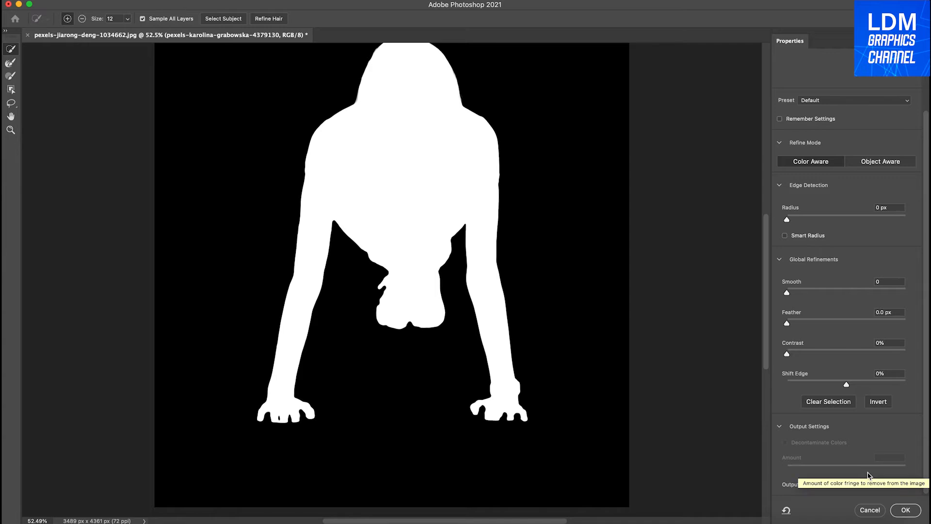
pyautogui.click(905, 510)
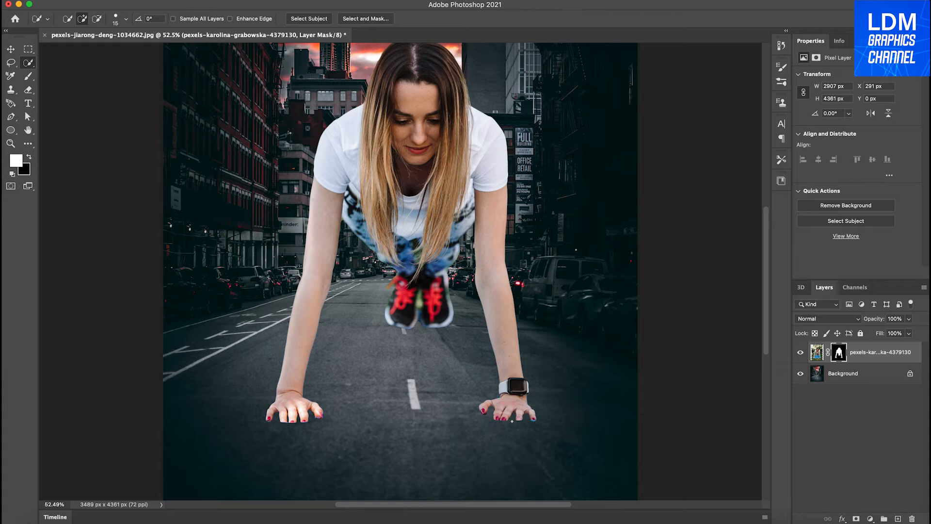
# Add a Hue/Saturation adjustment layer above the woman and set its Hue to +5.
pyautogui.scroll(5, 511, 421)
pyautogui.hscroll(1, 512, 421)
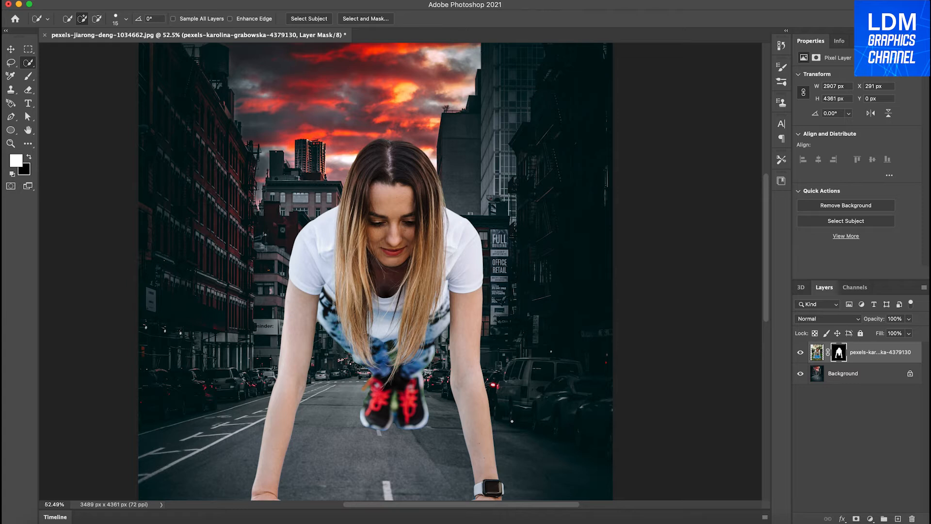
pyautogui.scroll(-3, 512, 420)
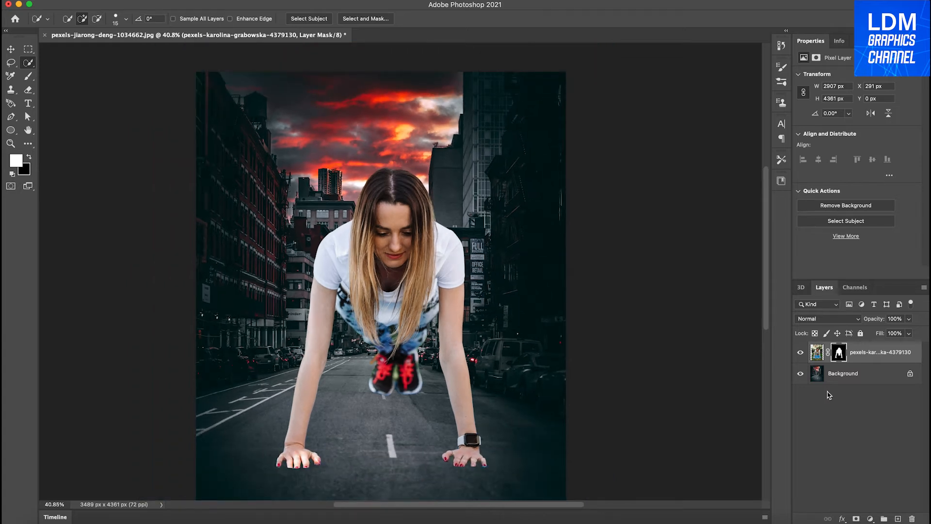
pyautogui.click(870, 518)
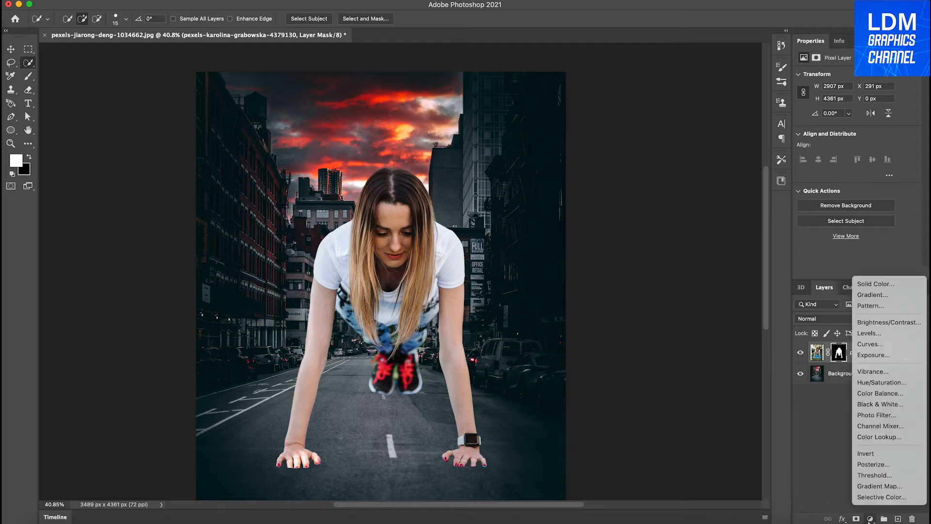
pyautogui.click(883, 383)
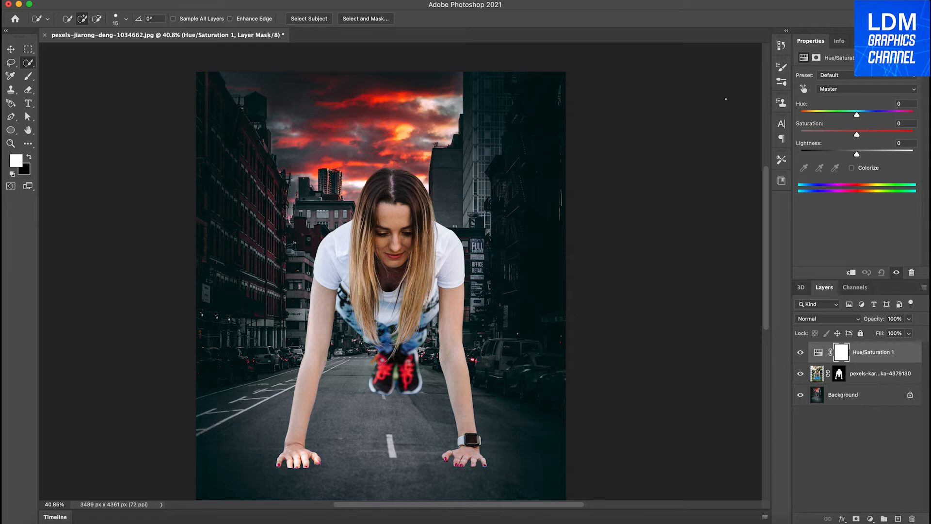
pyautogui.moveTo(857, 116)
pyautogui.mouseDown()
pyautogui.moveTo(848, 117)
pyautogui.moveTo(859, 117)
pyautogui.mouseUp()
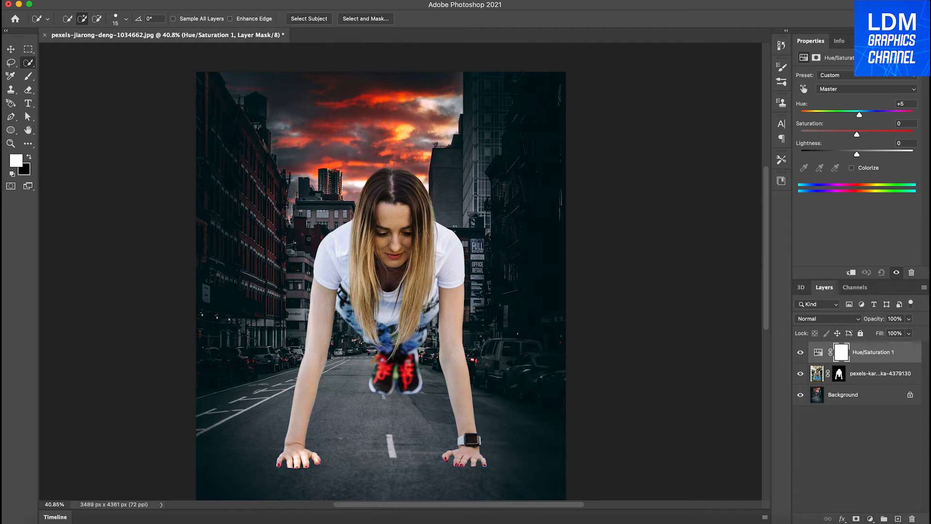
# Add a Black & White adjustment layer on top and clip it to the Hue/Saturation layer.
pyautogui.click(870, 518)
pyautogui.click(878, 404)
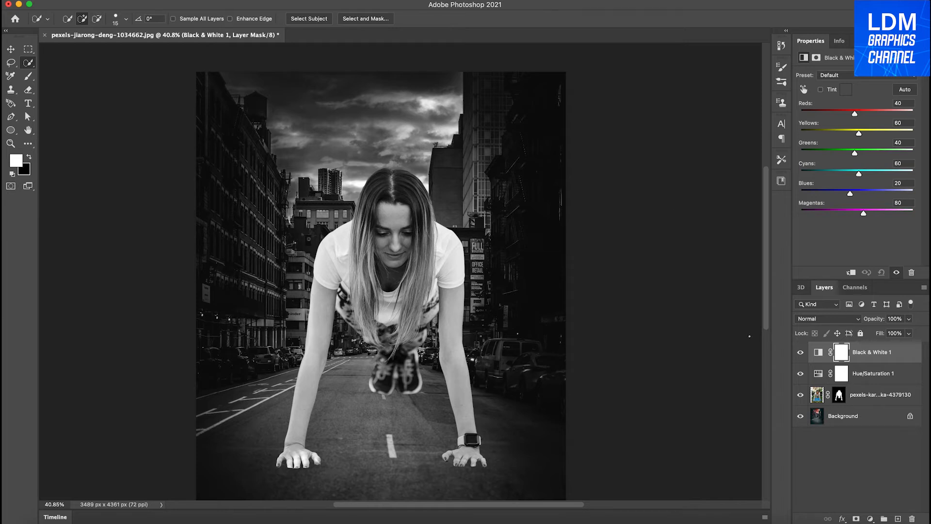
pyautogui.rightClick(865, 352)
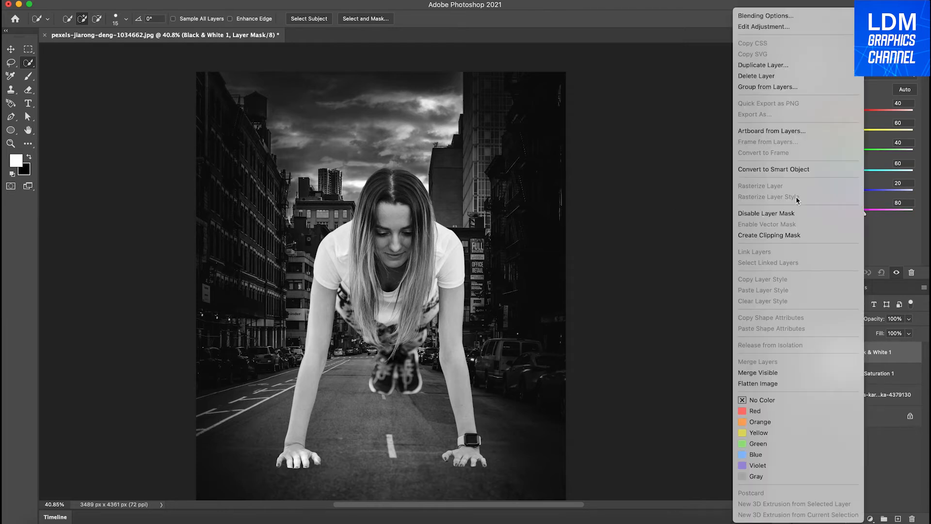
pyautogui.click(779, 235)
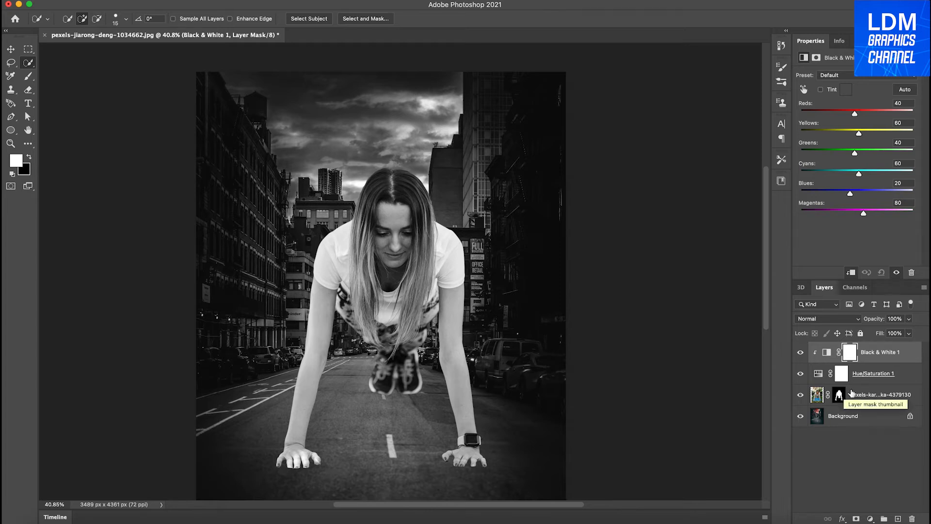
# Clip the Hue/Saturation adjustment to the woman's layer with a clipping mask.
pyautogui.click(802, 416)
pyautogui.click(800, 416)
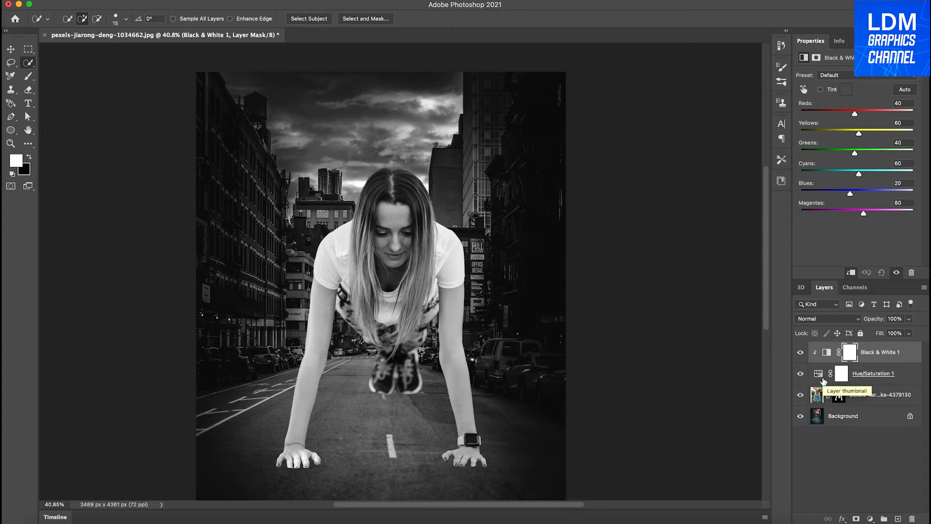
pyautogui.rightClick(866, 380)
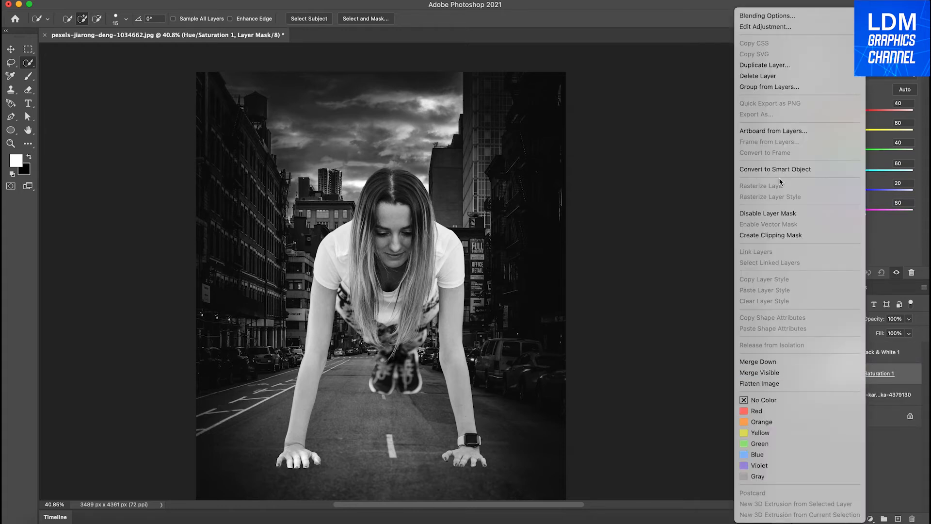
pyautogui.click(769, 235)
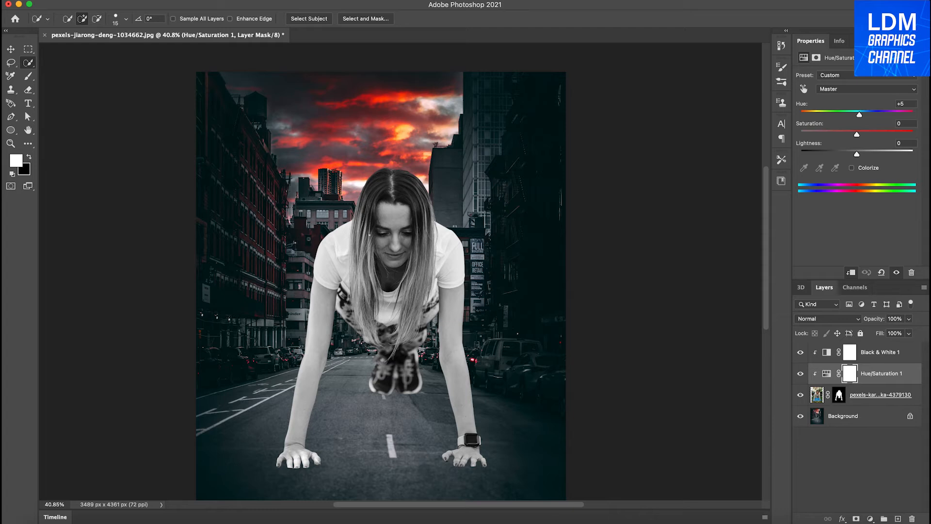
# Add a Brightness/Contrast adjustment layer above the Black & White layer and set Brightness to -70.
pyautogui.click(878, 357)
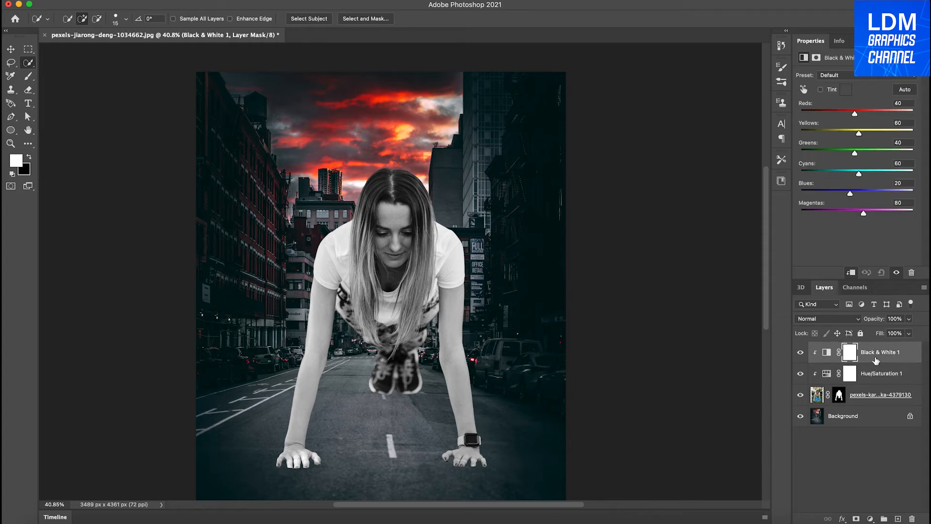
pyautogui.click(871, 519)
pyautogui.click(878, 331)
pyautogui.moveTo(856, 104); pyautogui.dragTo(831, 110)
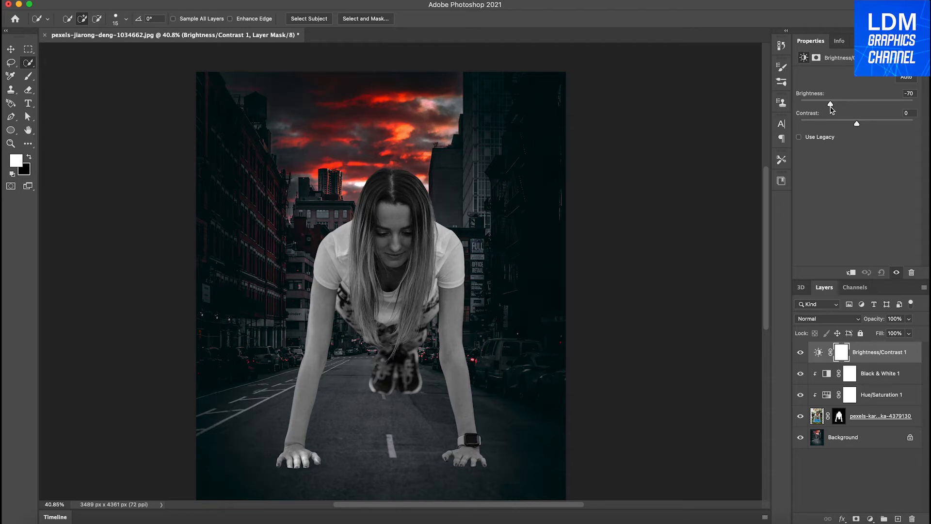
# Add a Solid Color fill layer on top of the stack in cyan #0bdcef.
pyautogui.click(870, 519)
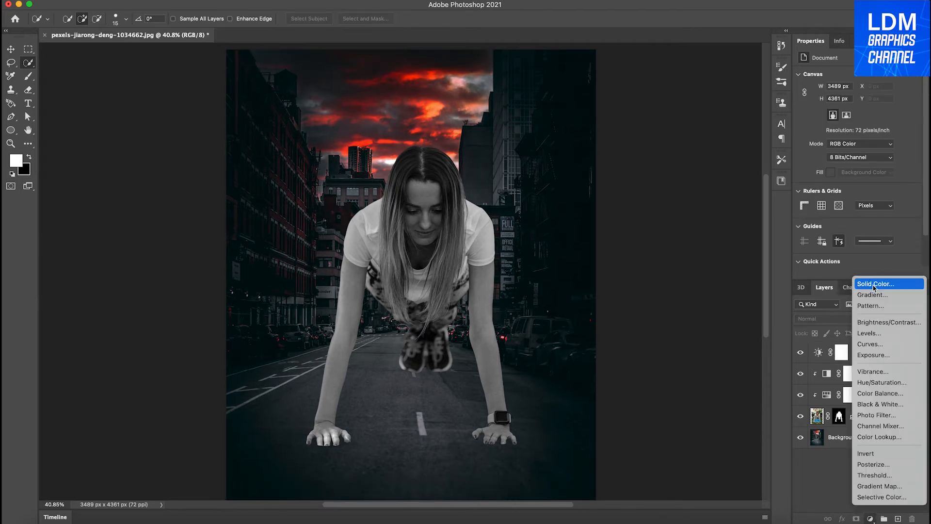
pyautogui.click(875, 285)
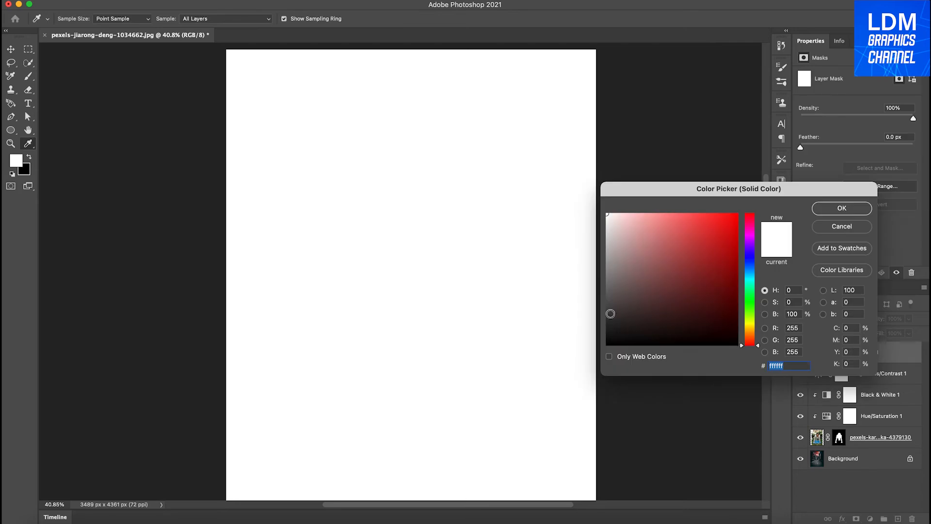
pyautogui.moveTo(749, 189); pyautogui.dragTo(581, 180)
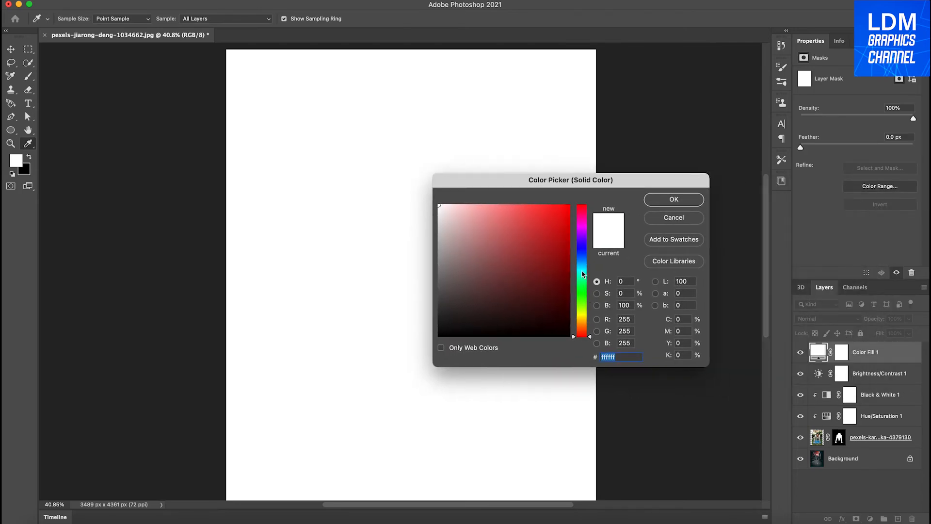
pyautogui.click(582, 271)
pyautogui.click(561, 217)
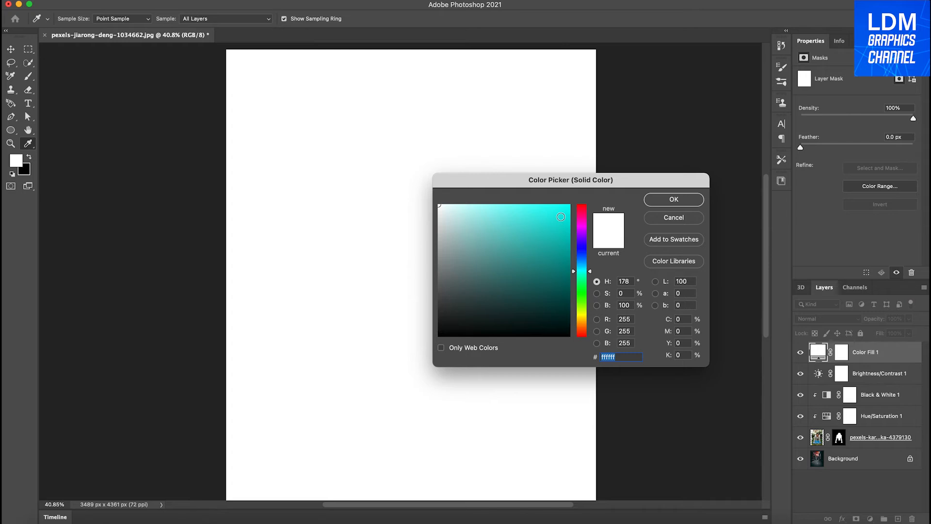
pyautogui.moveTo(562, 218); pyautogui.dragTo(564, 212)
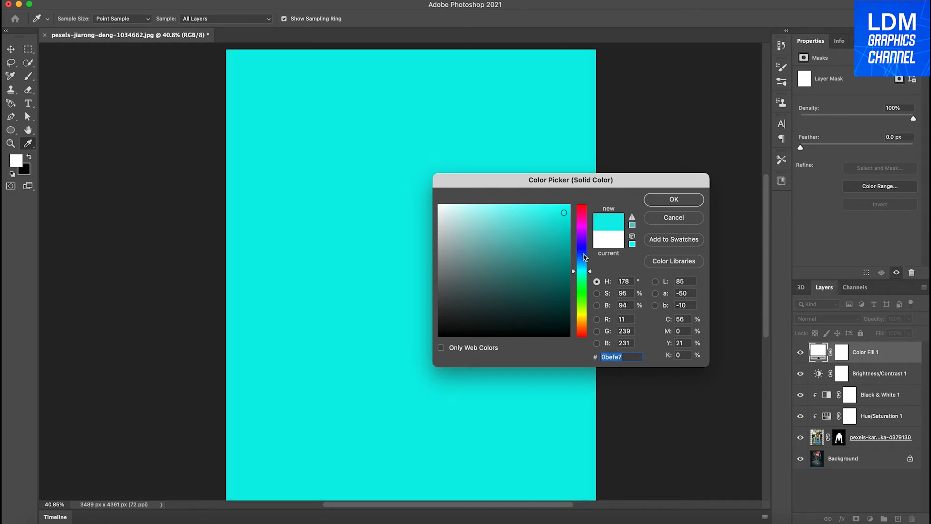
pyautogui.moveTo(591, 273); pyautogui.dragTo(591, 270)
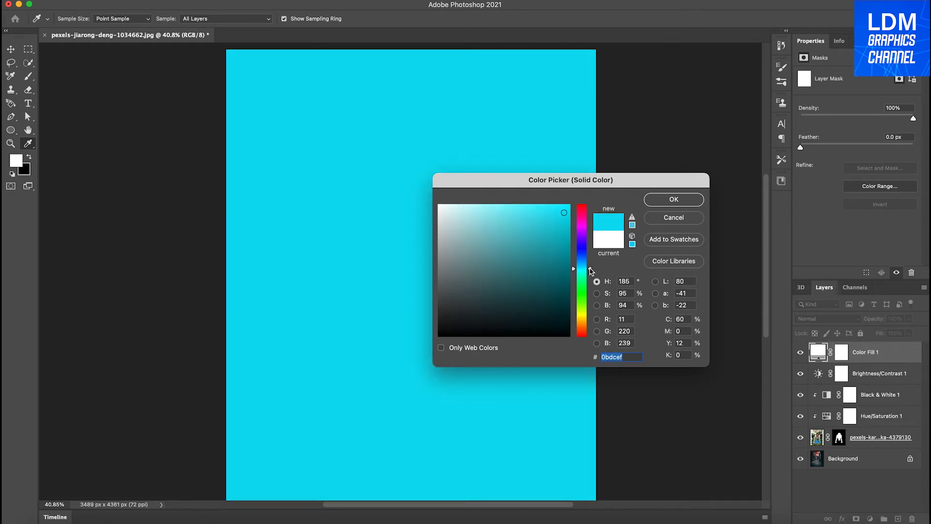
pyautogui.click(674, 200)
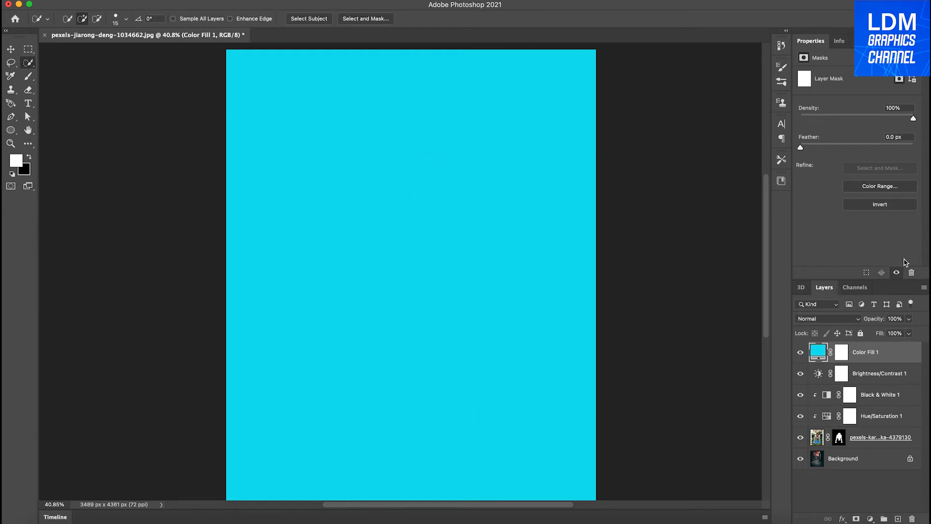
# Set the cyan Color Fill layer's blending mode to Overlay and deselect the layer.
pyautogui.click(827, 319)
pyautogui.click(827, 320)
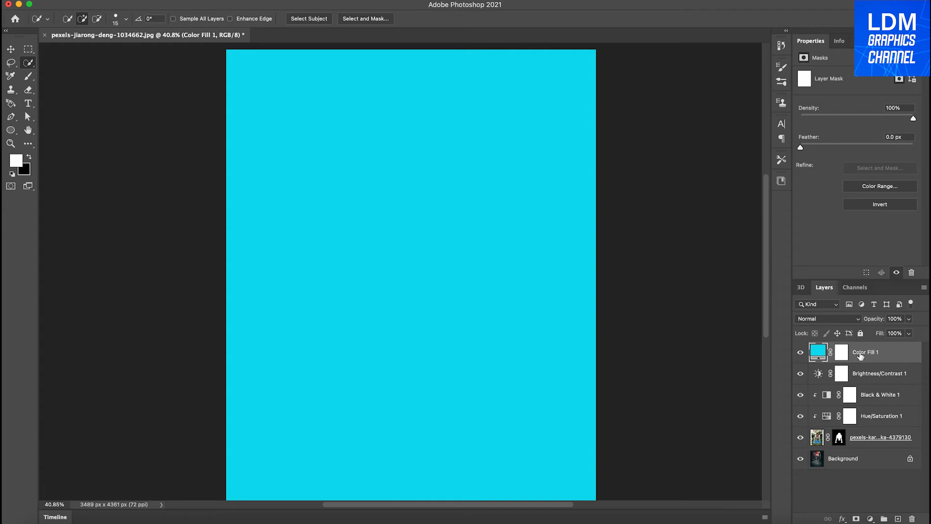
pyautogui.click(830, 322)
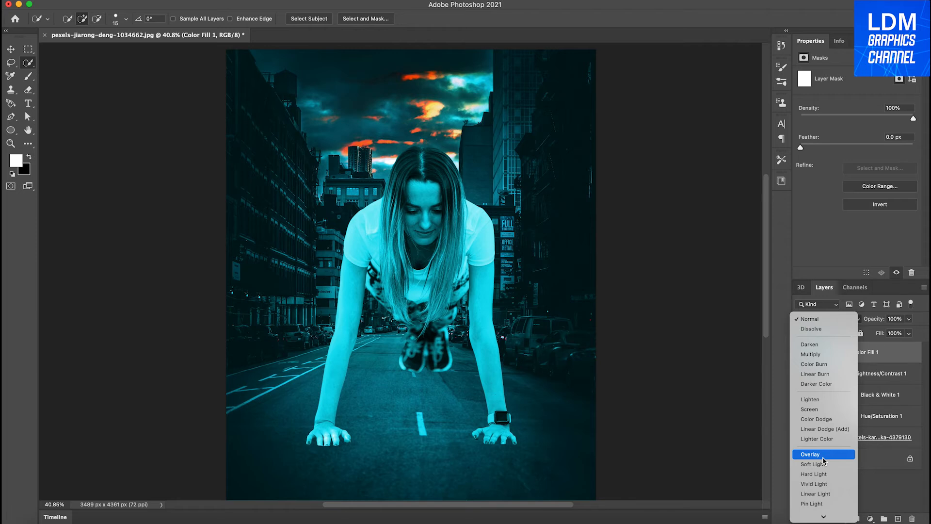
pyautogui.click(822, 456)
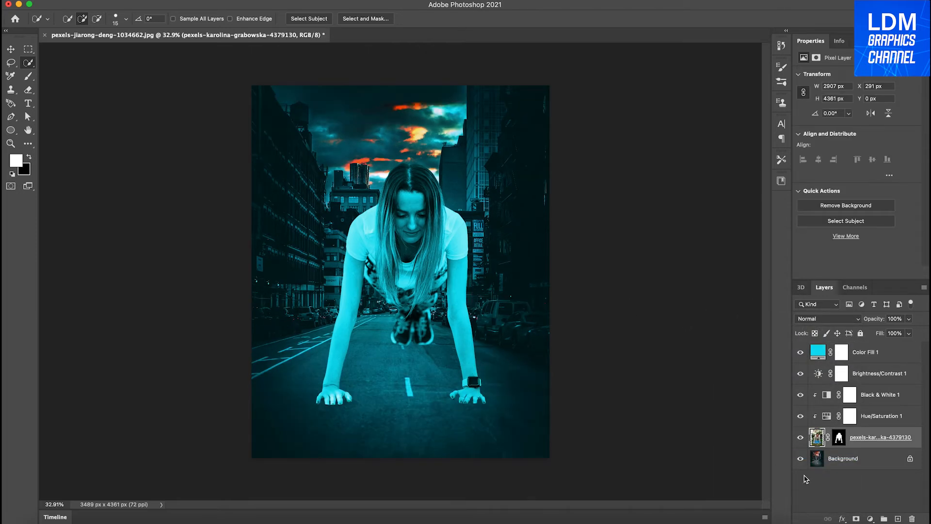
pyautogui.click(806, 479)
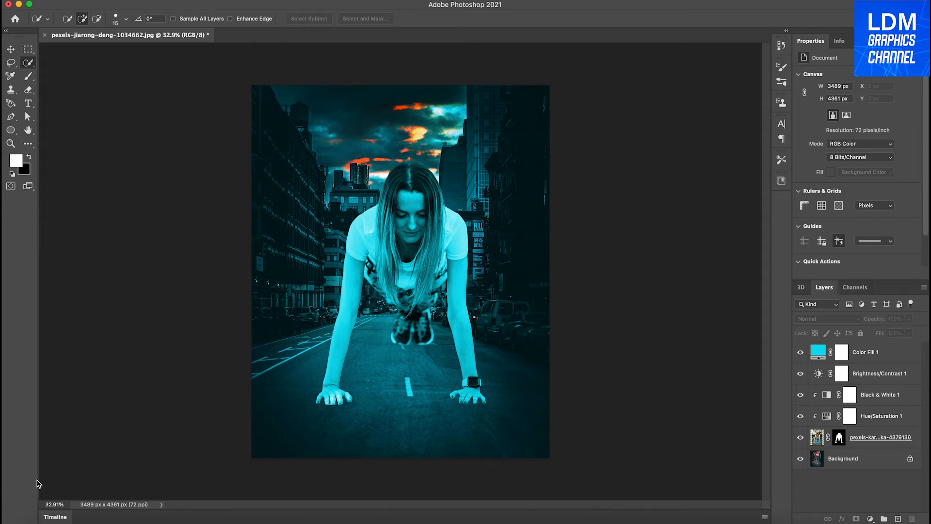
# Place the photo pexels-olenka-sergienko-3646108 of the car in purple smoke as a new layer on top of the stack.
pyautogui.click(44, 517)
pyautogui.moveTo(152, 240); pyautogui.dragTo(473, 253)
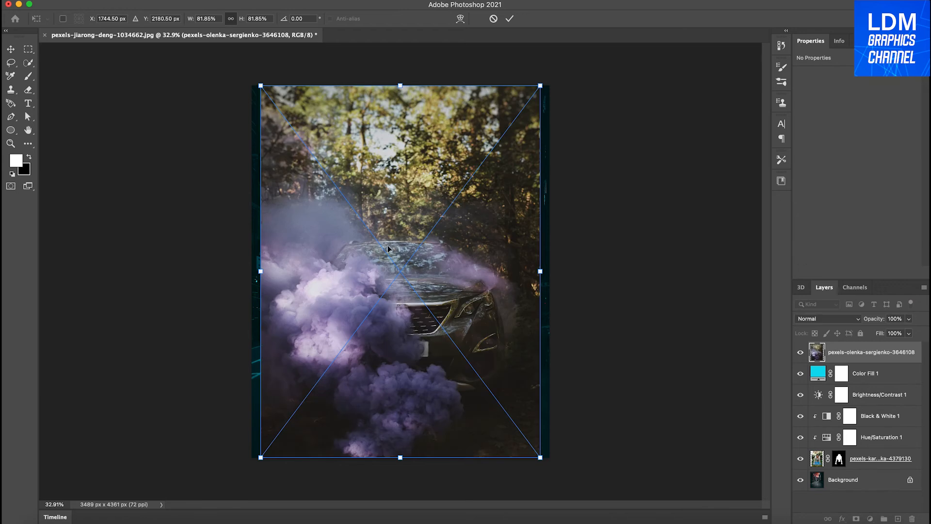
pyautogui.click(509, 18)
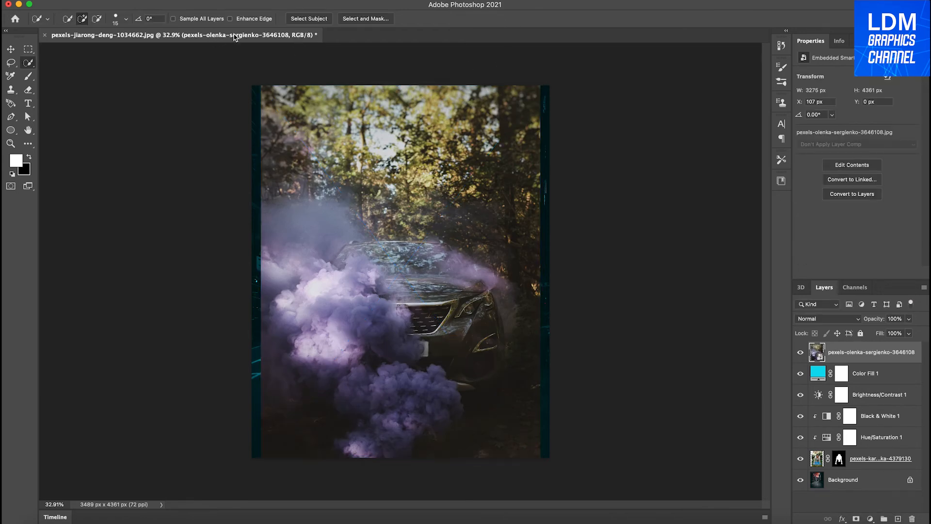
# Select the purple smoke in the car photo with the Quick Selection tool, excluding the dark ground beside it.
pyautogui.click(312, 20)
pyautogui.click(97, 18)
pyautogui.click(82, 19)
pyautogui.moveTo(328, 334); pyautogui.dragTo(408, 407)
pyautogui.moveTo(364, 335)
pyautogui.mouseDown()
pyautogui.moveTo(388, 345)
pyautogui.moveTo(380, 310)
pyautogui.mouseUp()
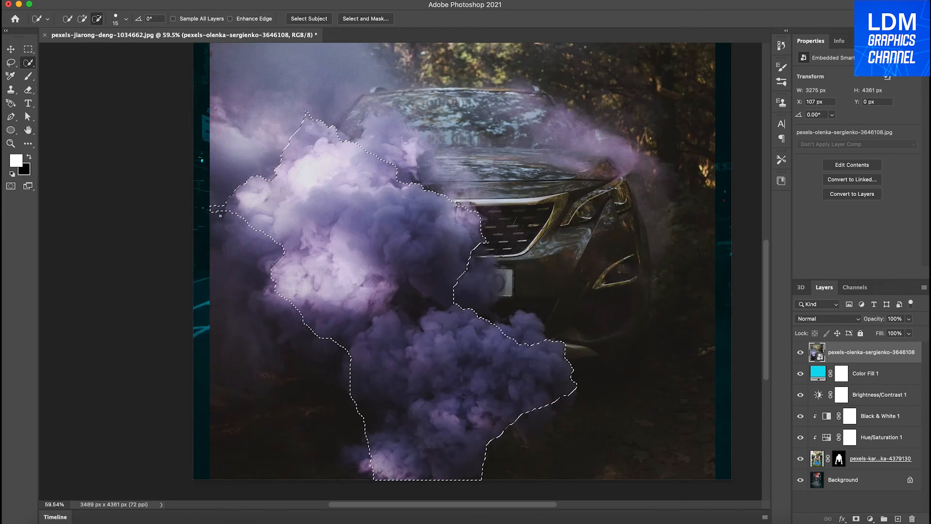
pyautogui.click(208, 210)
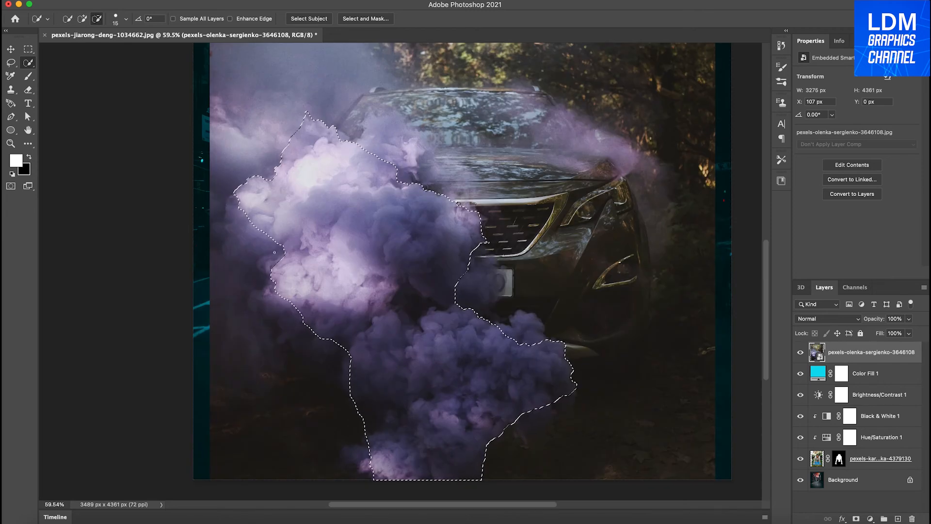
pyautogui.click(82, 19)
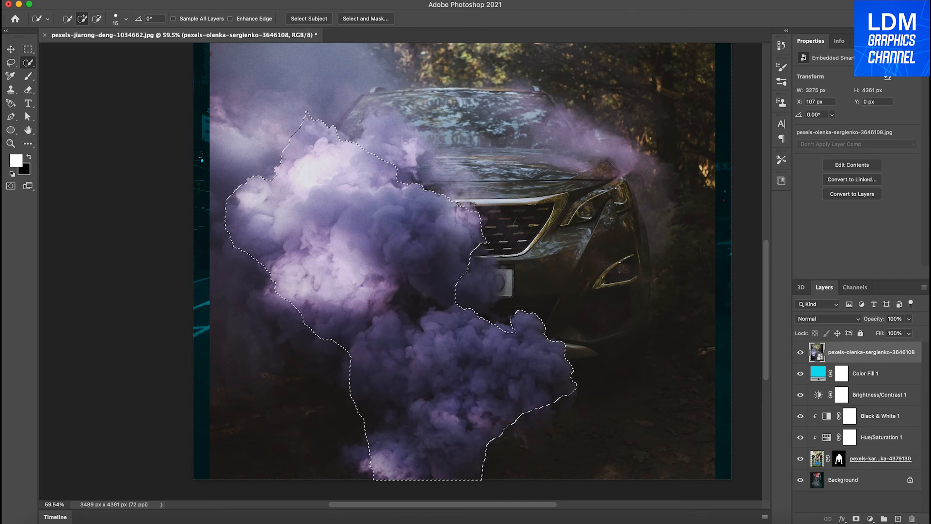
# Open the smoke selection in Select and Mask and erase the stray lines beside the smoke shape.
pyautogui.click(366, 18)
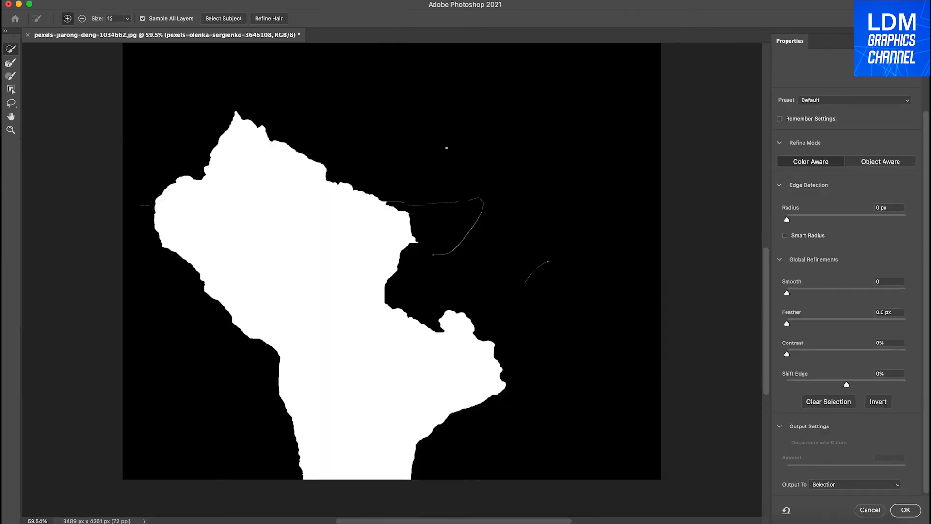
pyautogui.click(82, 18)
pyautogui.moveTo(437, 205); pyautogui.dragTo(481, 200)
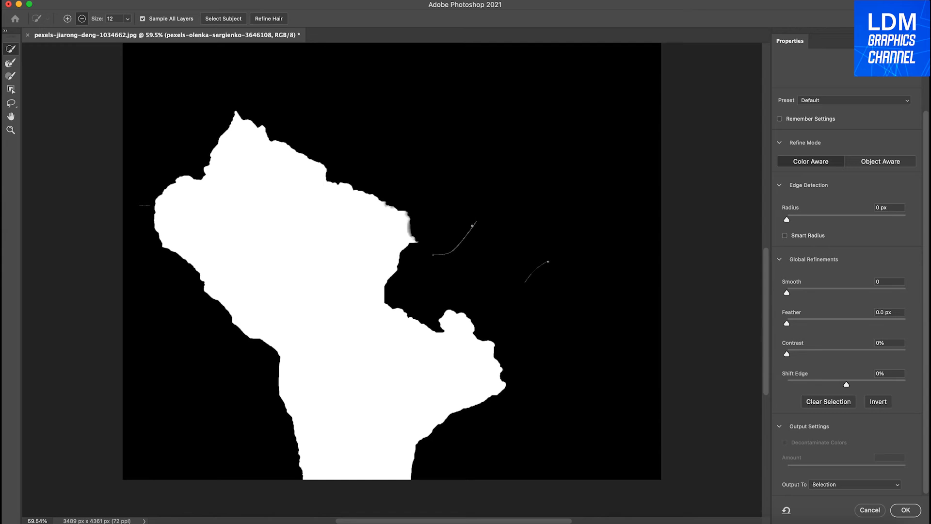
pyautogui.moveTo(430, 255); pyautogui.dragTo(443, 253)
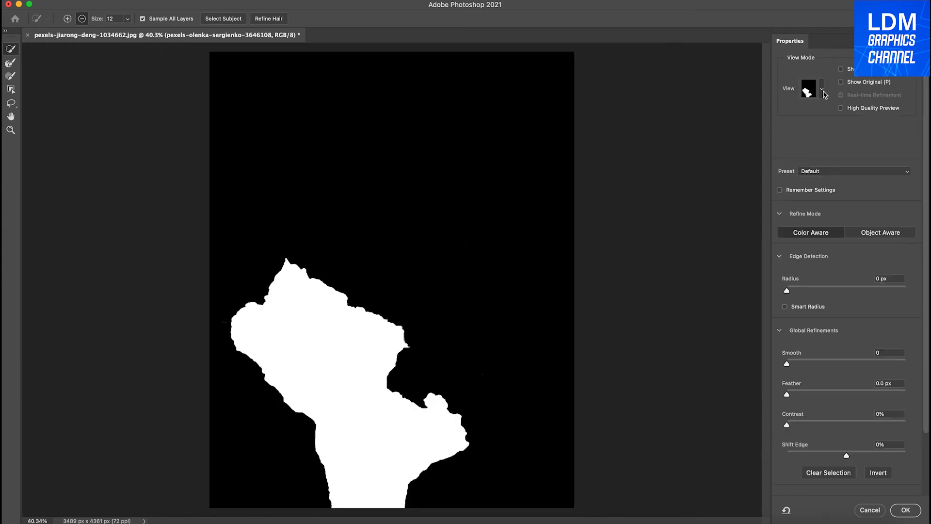
# Preview the smoke selection in the Overlay view, then return to the Black & White view.
pyautogui.click(822, 93)
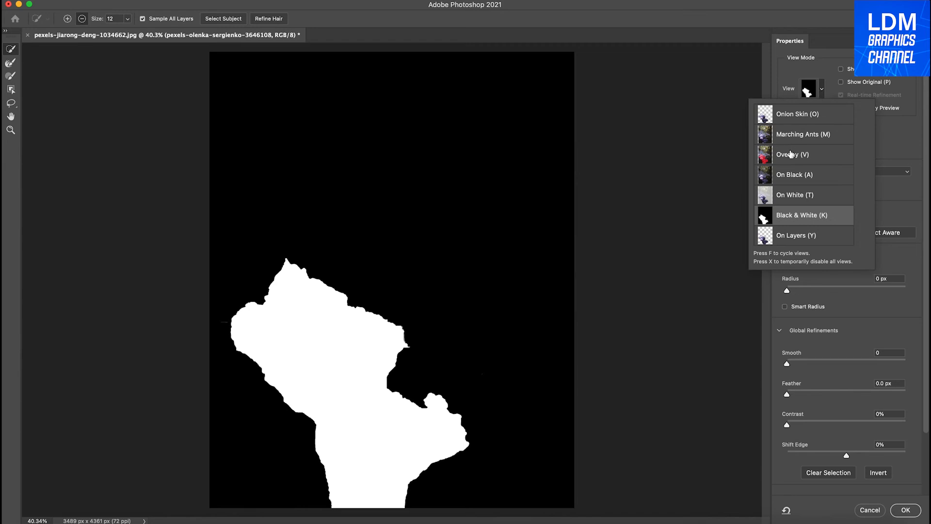
pyautogui.click(790, 155)
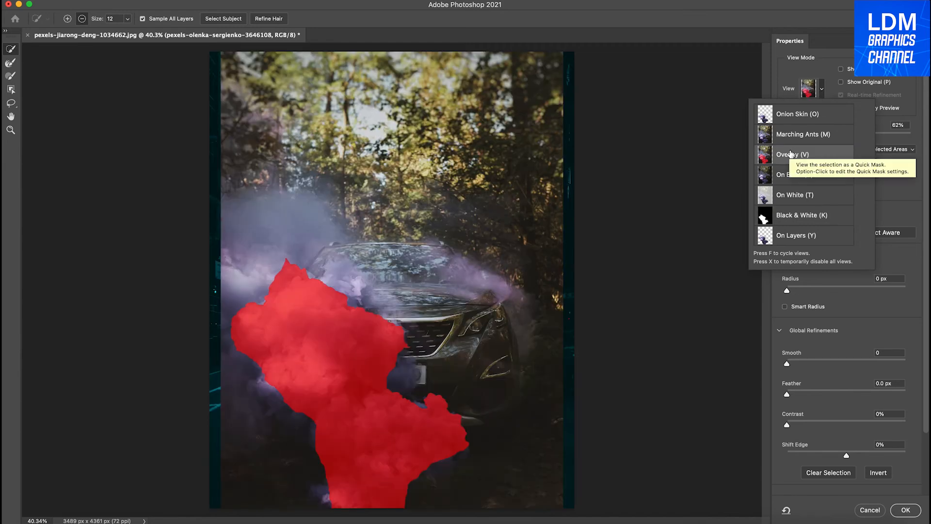
pyautogui.click(800, 215)
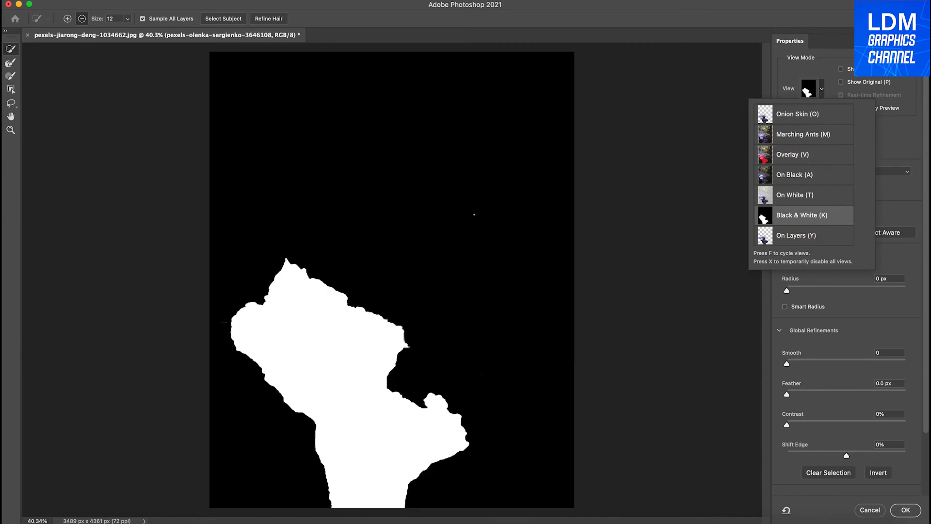
pyautogui.click(832, 59)
# Refine the smoke selection with Smooth 25 and Contrast 12%, and output it as a layer mask.
pyautogui.moveTo(786, 363); pyautogui.dragTo(817, 365)
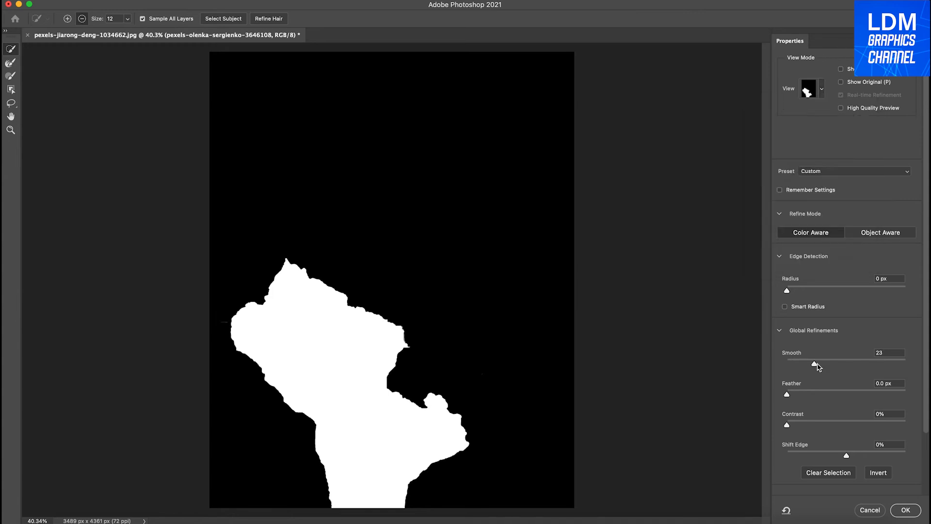
pyautogui.moveTo(787, 427); pyautogui.dragTo(803, 425)
pyautogui.scroll(-3, 851, 375)
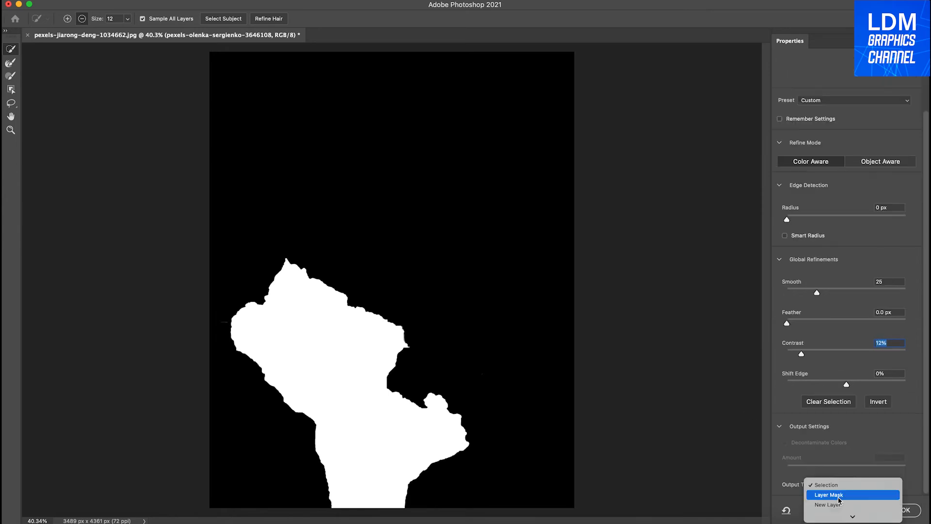
pyautogui.press('Return')
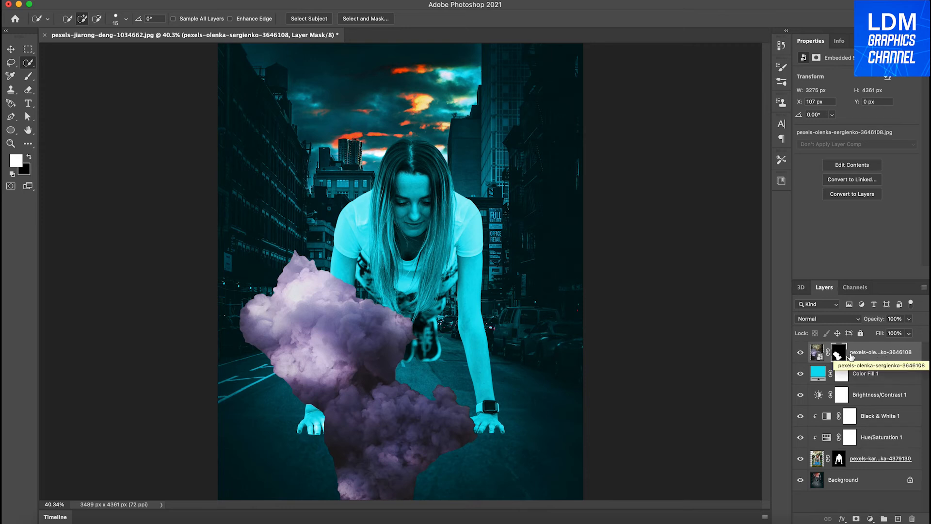
# Move the masked smoke layer between the woman's layer and the Background, and convert it to a regular pixel layer.
pyautogui.moveTo(873, 354); pyautogui.dragTo(871, 468)
pyautogui.click(855, 196)
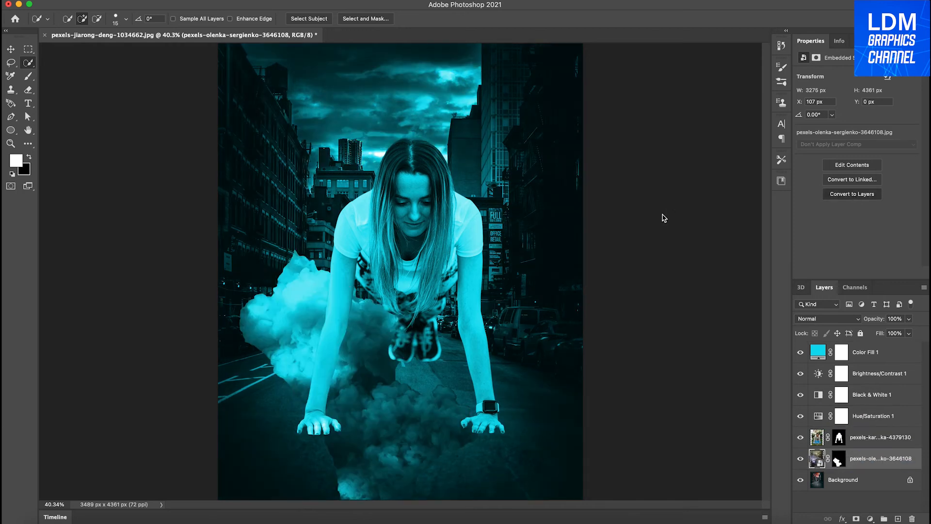
pyautogui.press('Return')
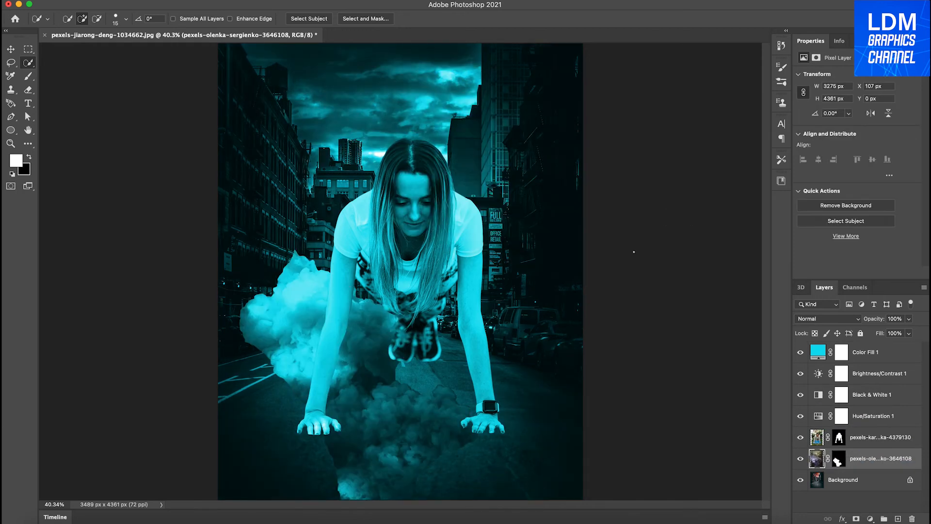
# Move the smoke layer to the top of the stack and rotate it 30 degrees.
pyautogui.press('v')
pyautogui.moveTo(867, 459); pyautogui.dragTo(837, 356)
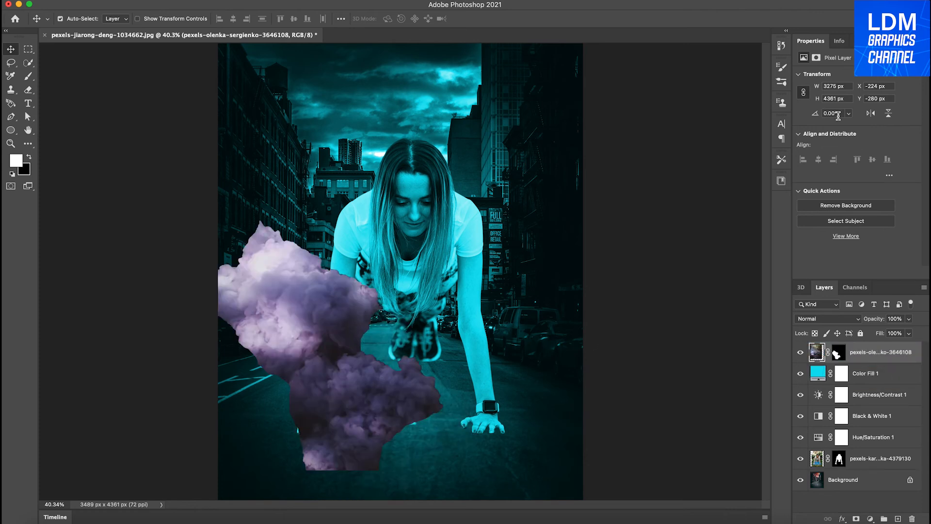
pyautogui.moveTo(839, 116); pyautogui.dragTo(792, 111)
pyautogui.write('30')
pyautogui.press('Return')
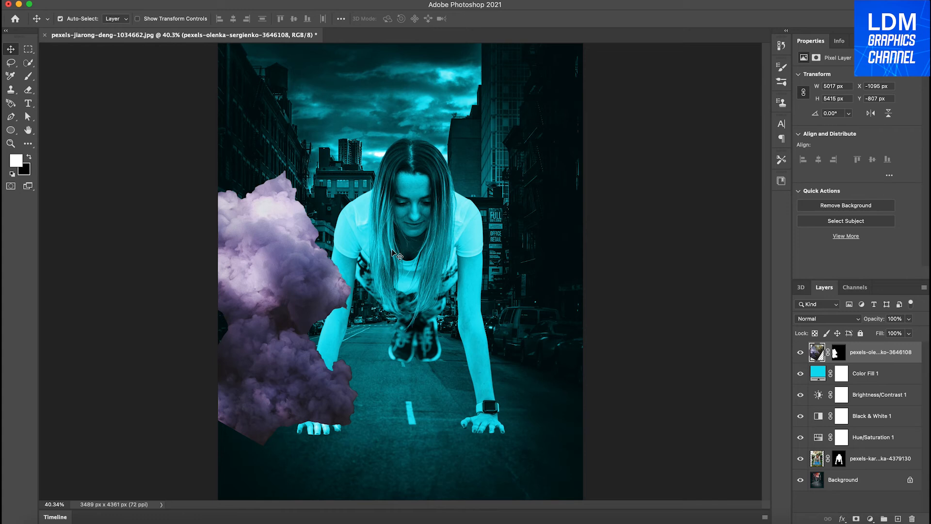
# Rotate the smoke a further 25 degrees and position it at the image's left edge beside the woman's arm.
pyautogui.write('25')
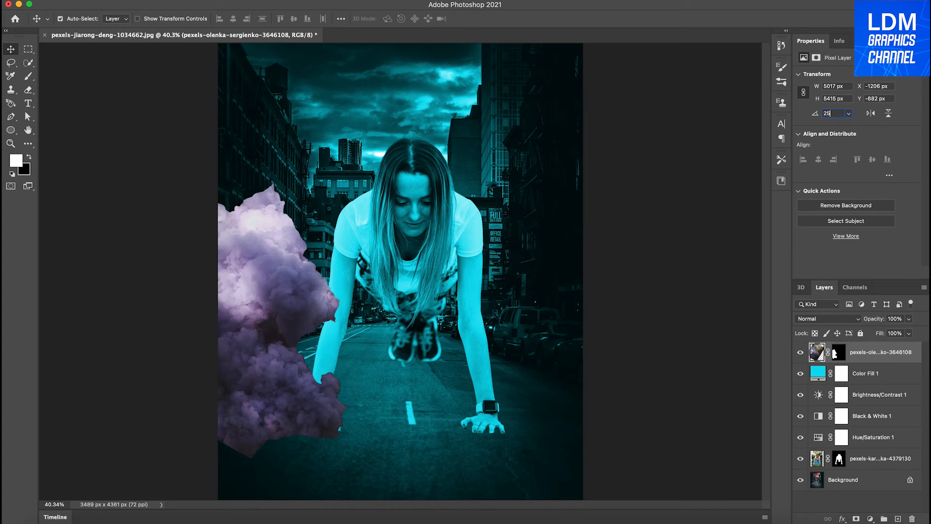
pyautogui.press('Return')
pyautogui.moveTo(275, 209); pyautogui.dragTo(295, 262)
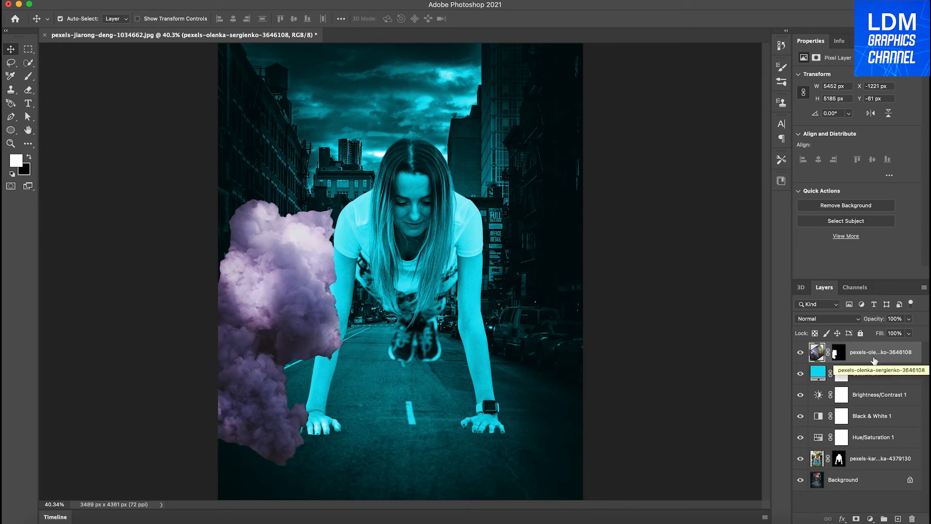
# Return the Color Fill layer to the top of the stack and place the smoke layer directly beneath the woman's layer.
pyautogui.moveTo(872, 374); pyautogui.dragTo(878, 349)
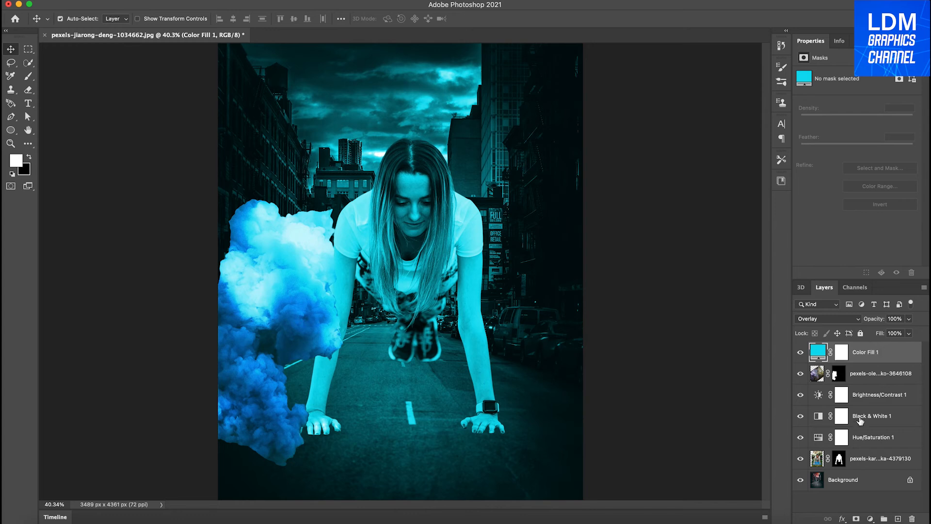
pyautogui.click(865, 374)
pyautogui.moveTo(821, 376); pyautogui.dragTo(813, 472)
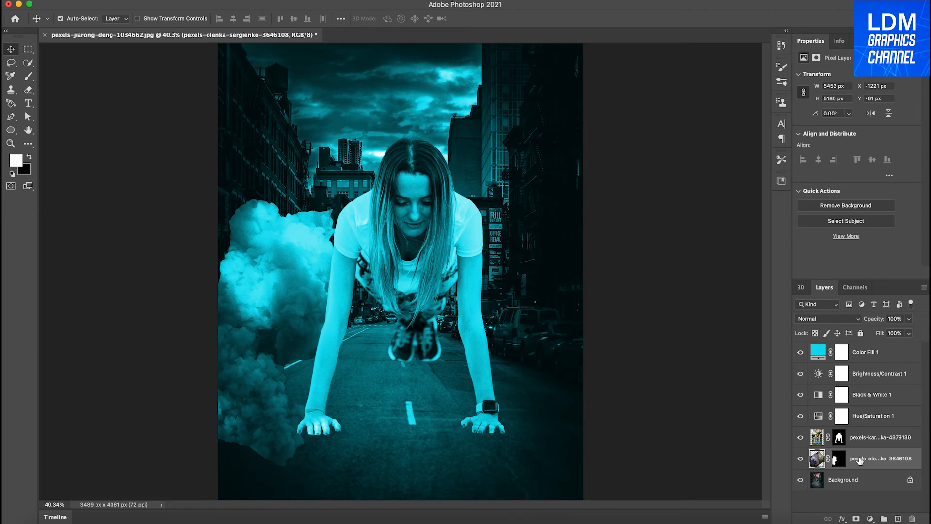
# Clip the Hue/Saturation, Black & White and Brightness/Contrast adjustment layers to the woman's layer with clipping masks.
pyautogui.rightClick(868, 417)
pyautogui.click(783, 235)
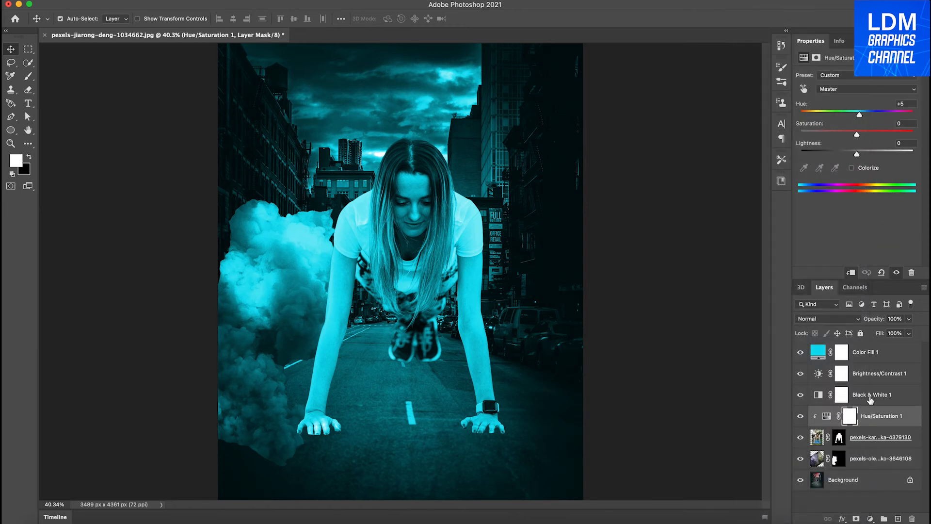
pyautogui.click(873, 397)
pyautogui.rightClick(875, 399)
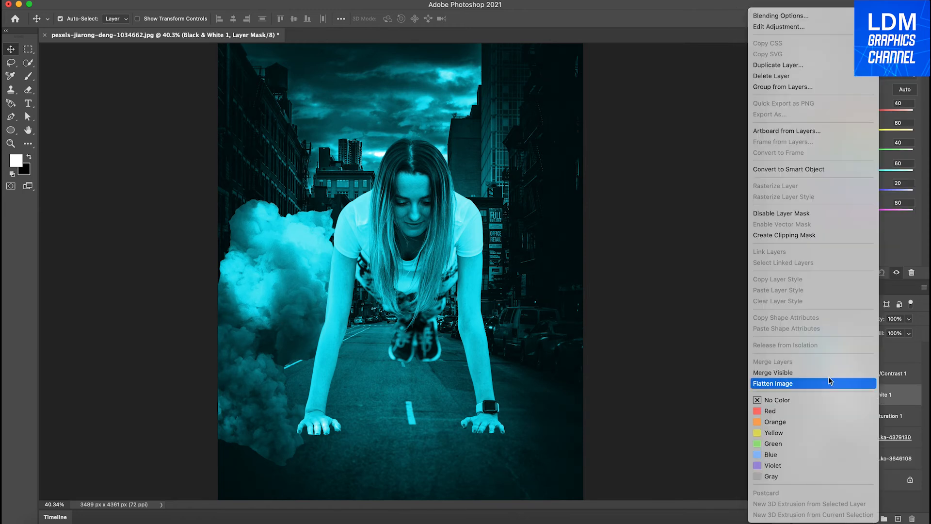
pyautogui.click(784, 235)
pyautogui.click(892, 374)
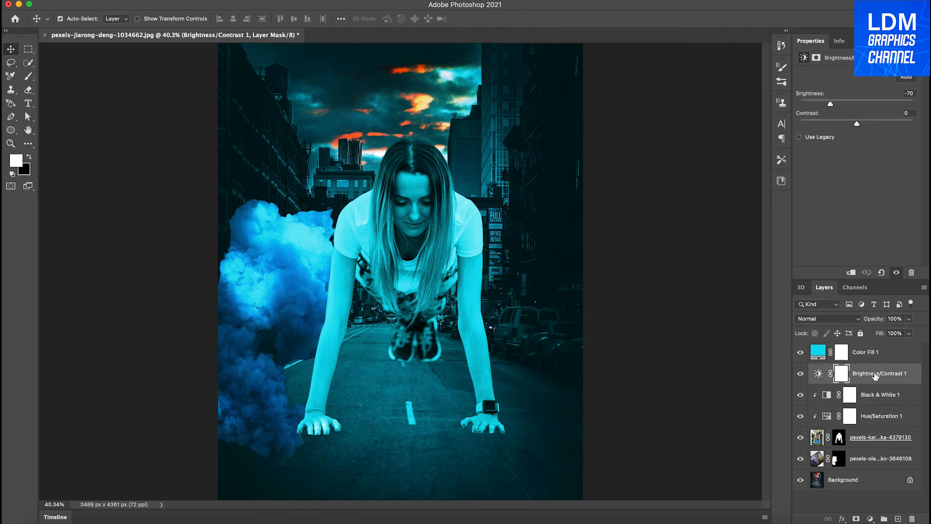
pyautogui.rightClick(875, 374)
pyautogui.click(784, 235)
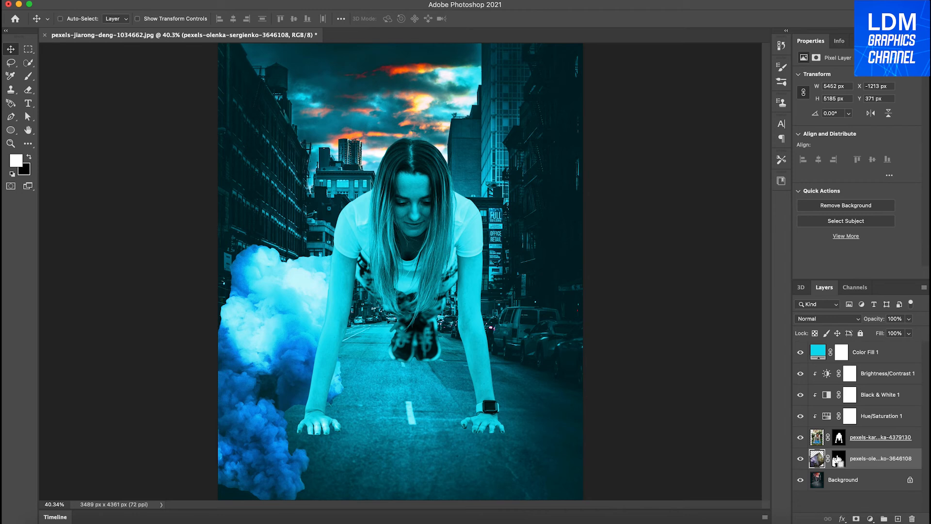
# Duplicate the smoke layer, send the copy below the original, and move it right so it sits behind the woman between her arms.
pyautogui.hotkey('ctrl', 'j')
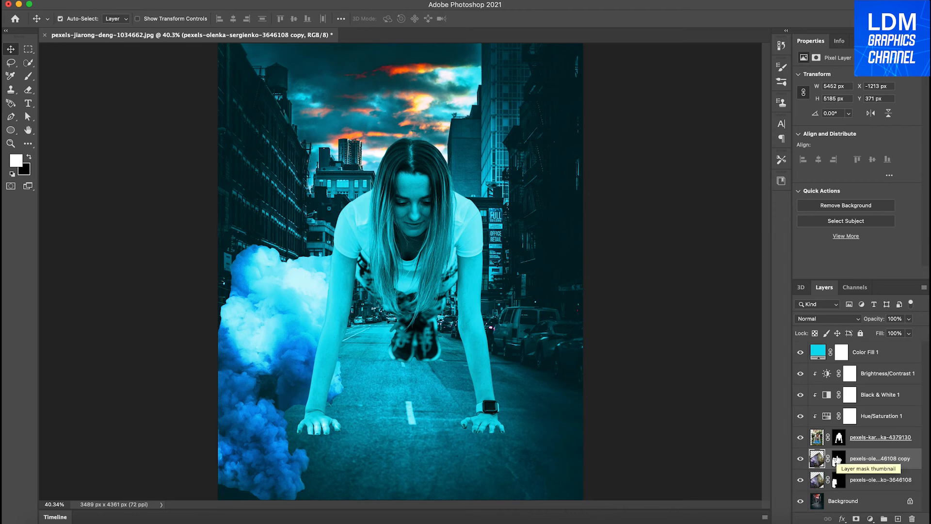
pyautogui.press('Right')
pyautogui.press('Right')
pyautogui.press('Right')
pyautogui.press('Right')
pyautogui.press('Right')
pyautogui.press('Right')
pyautogui.press('Right')
pyautogui.press('Right')
pyautogui.press('Right')
pyautogui.press('Right')
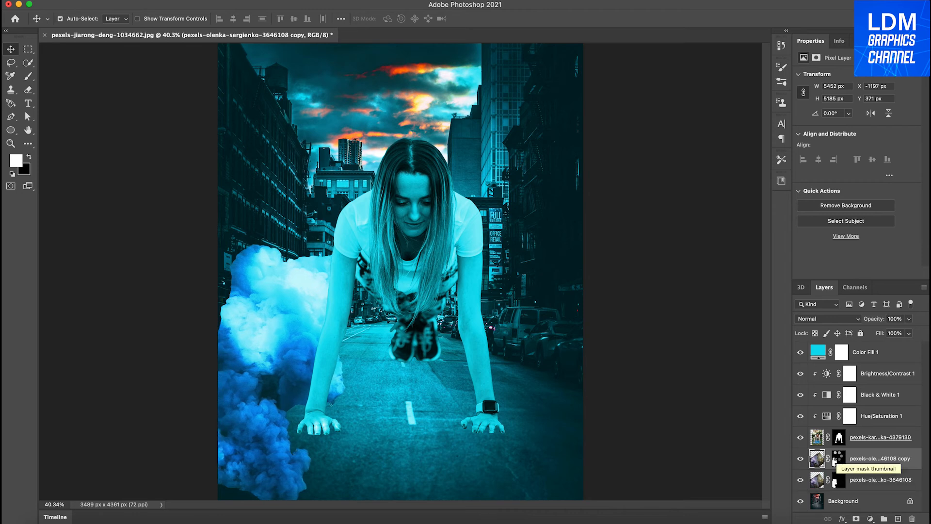
pyautogui.press('Right')
pyautogui.press('Right')
pyautogui.press('Right')
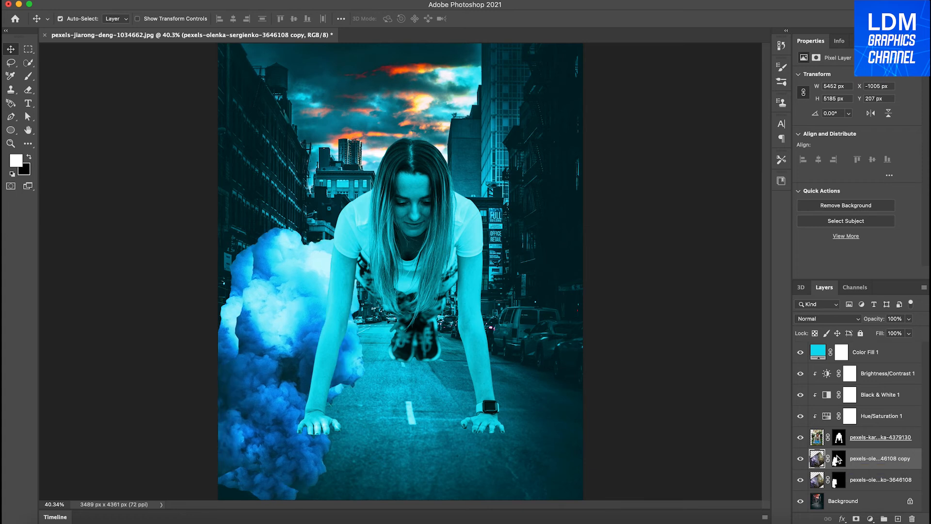
pyautogui.press('Right')
pyautogui.press('Right')
pyautogui.press('Right')
pyautogui.press('Right')
pyautogui.press('Right')
pyautogui.press('Right')
pyautogui.press('Right')
pyautogui.press('Right')
pyautogui.press('Right')
pyautogui.press('Right')
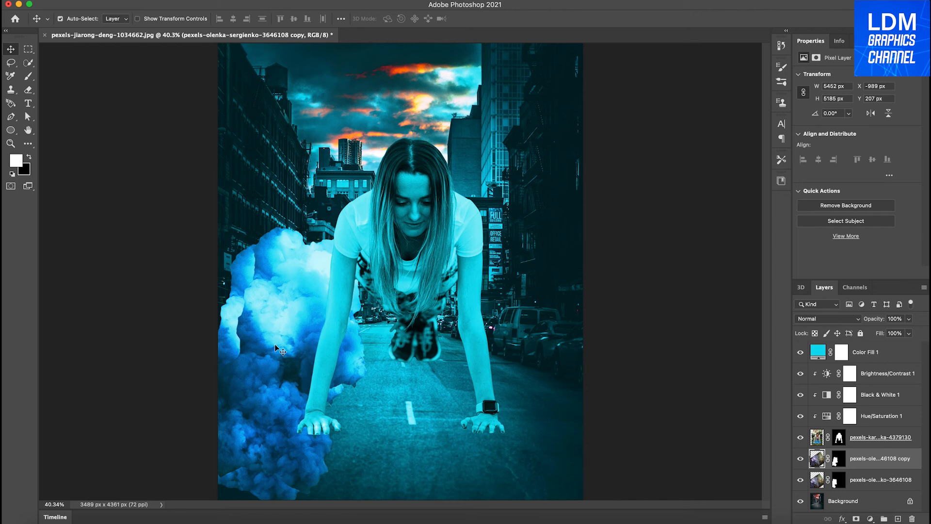
pyautogui.press('super+bracketleft')
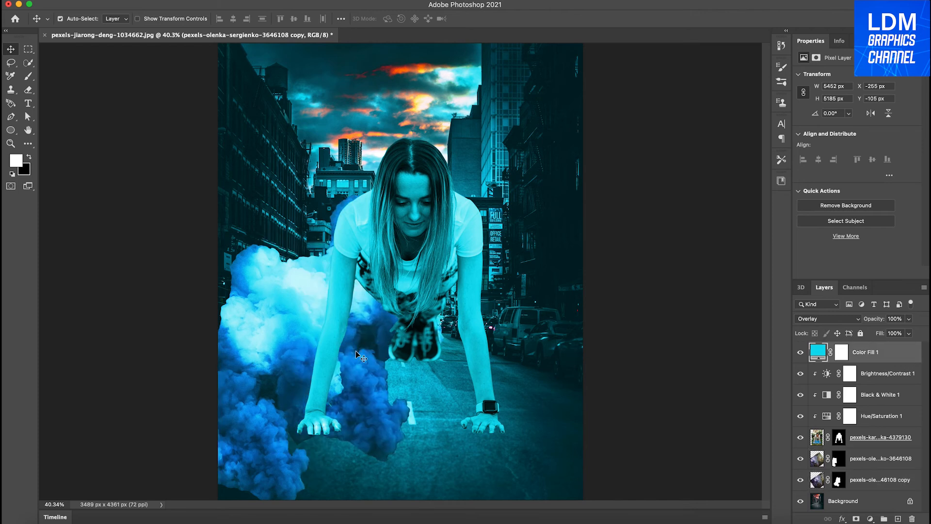
pyautogui.click(359, 356)
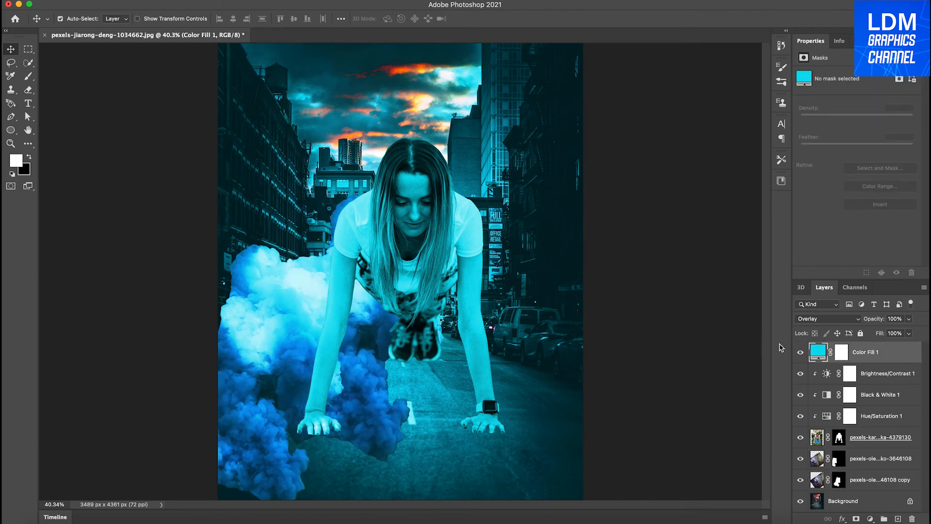
# Hide the Color Fill layer and move the smoke copy up and to the right, behind the woman's head and torso.
pyautogui.click(802, 354)
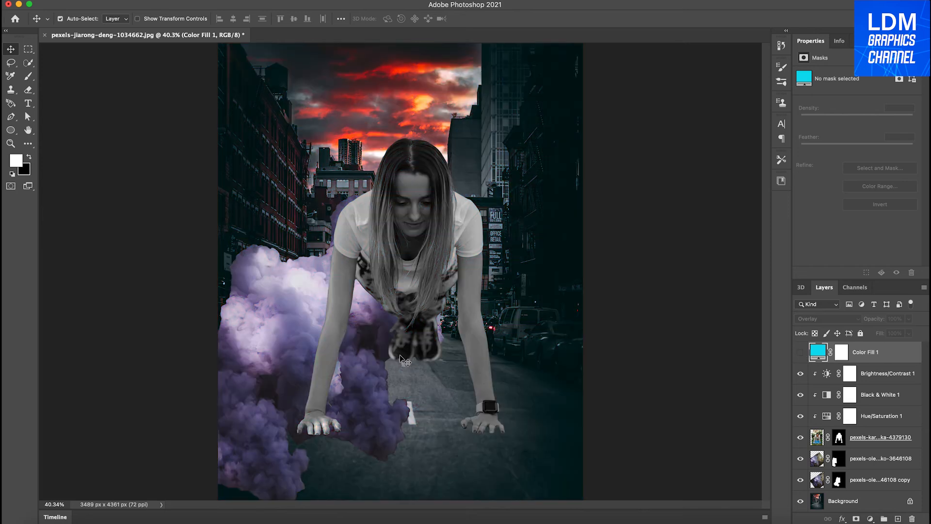
pyautogui.click(367, 359)
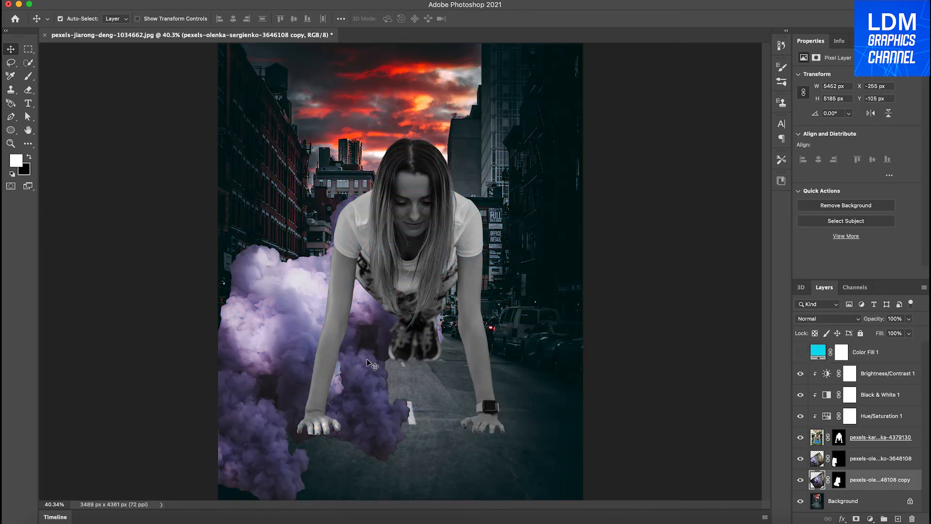
pyautogui.moveTo(366, 359); pyautogui.dragTo(396, 313)
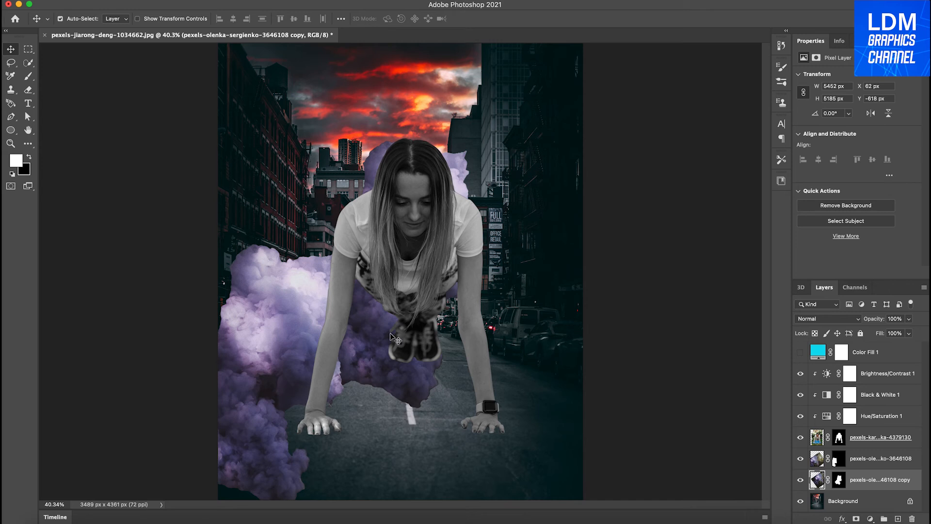
# Duplicate both smoke layers, flip the copies horizontally, and place one behind the woman and the other at the image's right edge.
pyautogui.press('super+j')
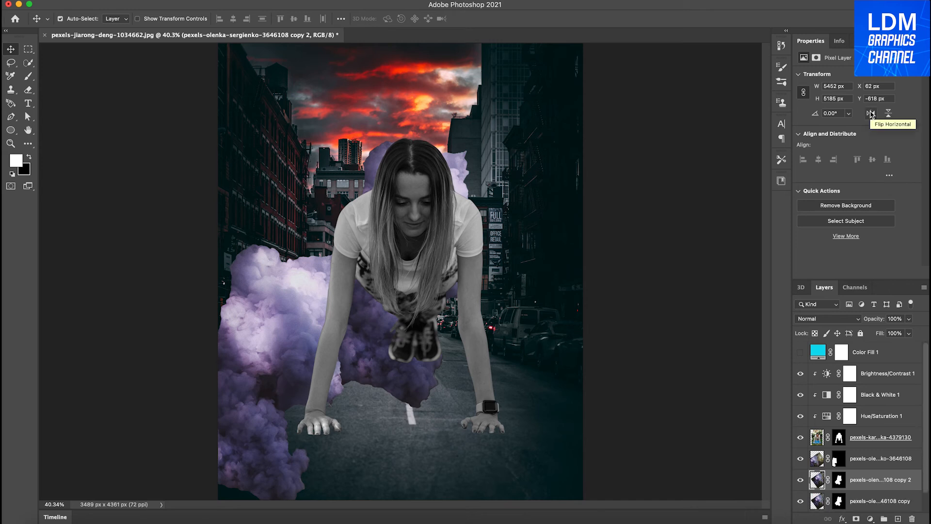
pyautogui.click(871, 113)
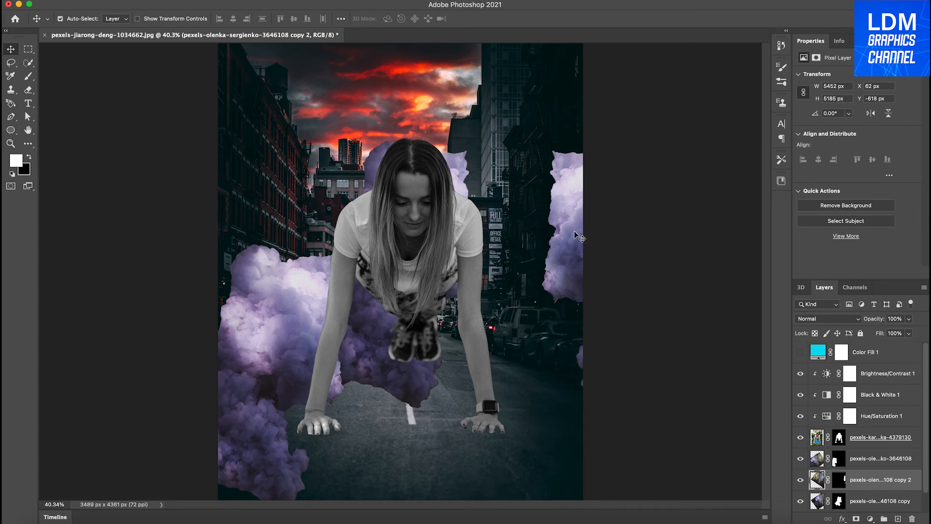
pyautogui.moveTo(528, 232); pyautogui.dragTo(431, 240)
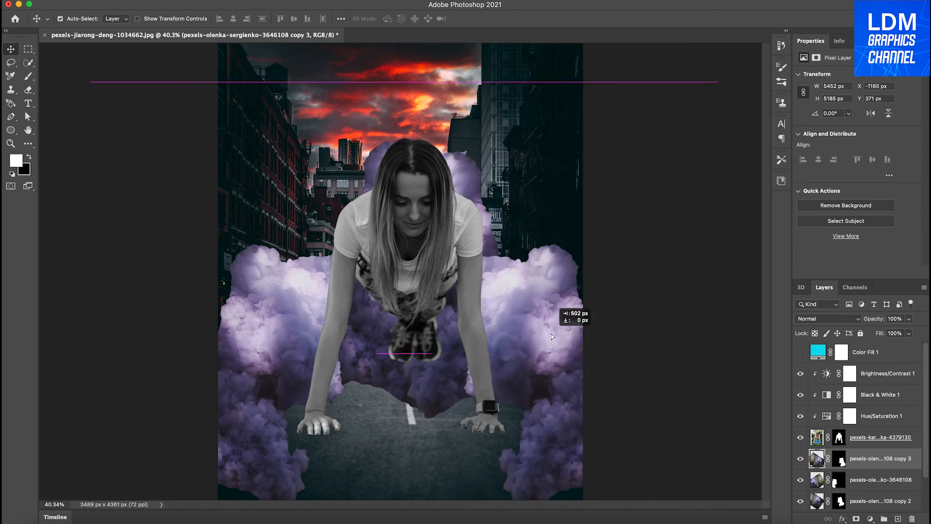
pyautogui.moveTo(551, 336); pyautogui.dragTo(551, 336)
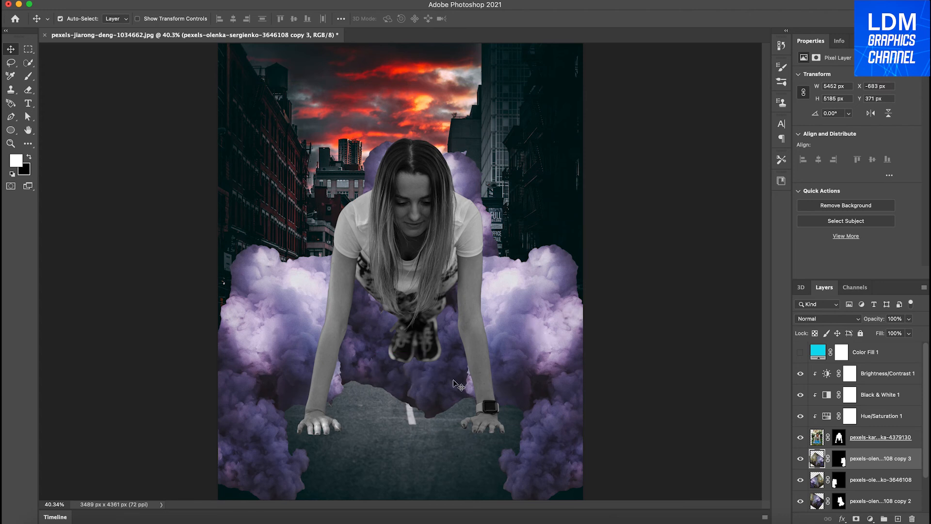
# Refine the mask of smoke copy 2 in Select and Mask with Marching Ants view, subtracting the smoke beside the woman's head.
pyautogui.click(29, 90)
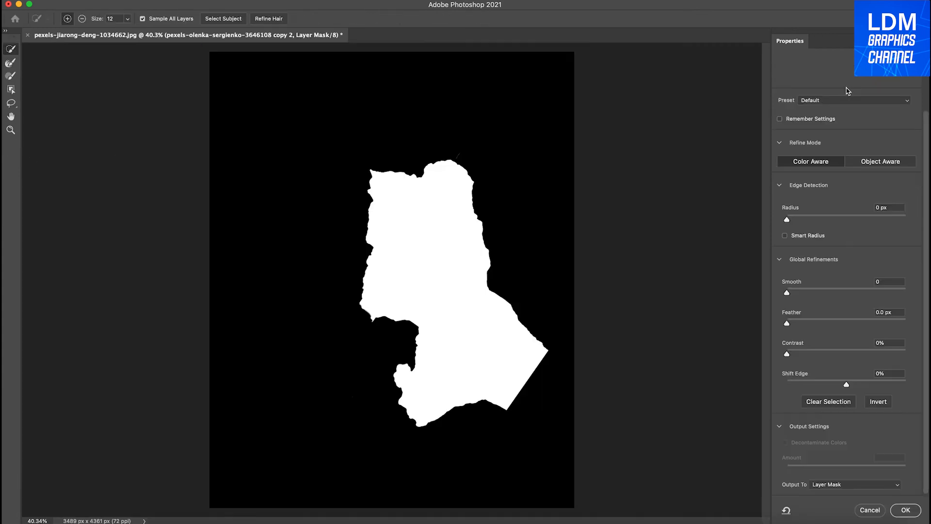
pyautogui.scroll(3, 864, 80)
pyautogui.click(820, 89)
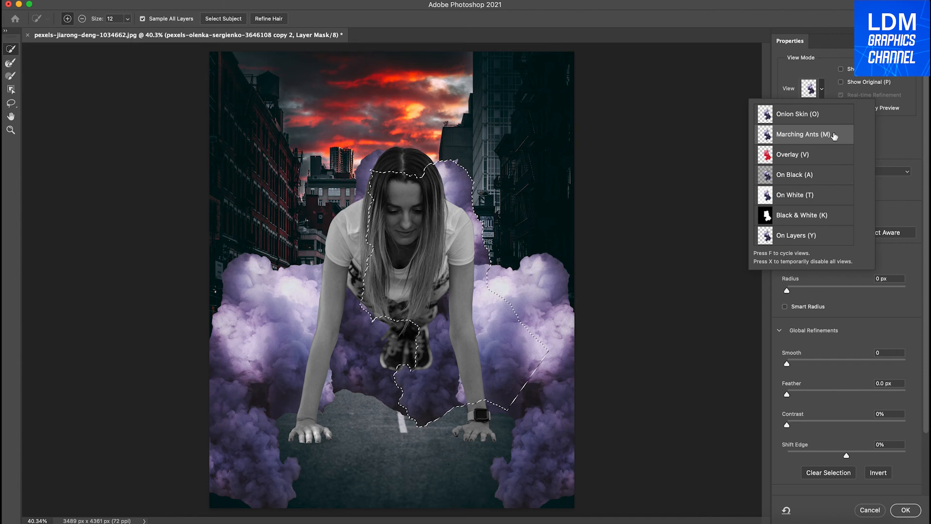
pyautogui.click(82, 19)
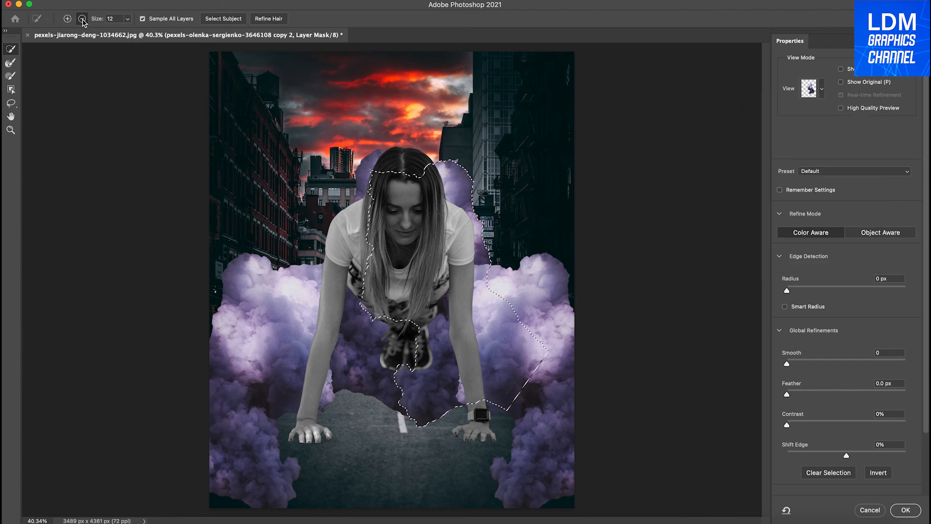
pyautogui.click(467, 195)
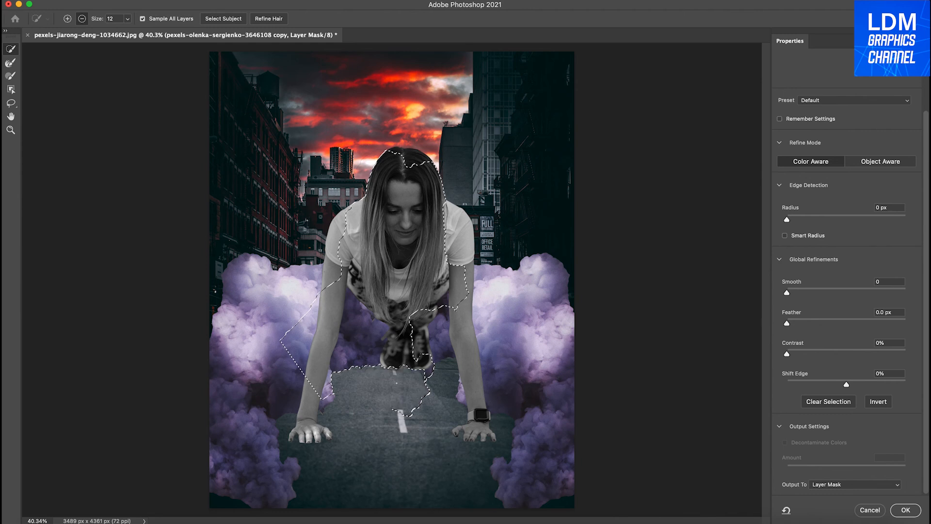
# Subtract the smoke covering the road between the woman's hands from the first smoke copy's mask and apply the refinement.
pyautogui.moveTo(397, 387); pyautogui.dragTo(411, 414)
pyautogui.click(399, 415)
pyautogui.click(424, 400)
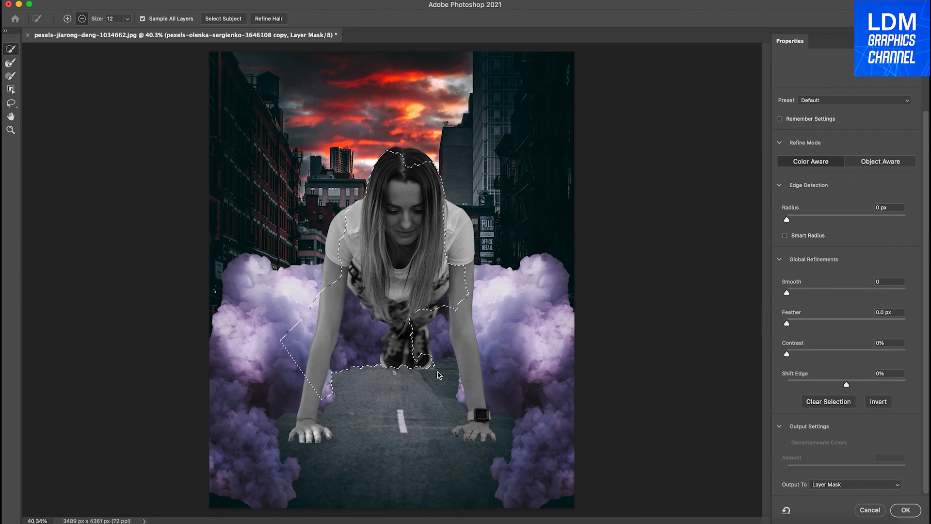
pyautogui.press('super+plus')
pyautogui.press('super+plus')
pyautogui.press('super+plus')
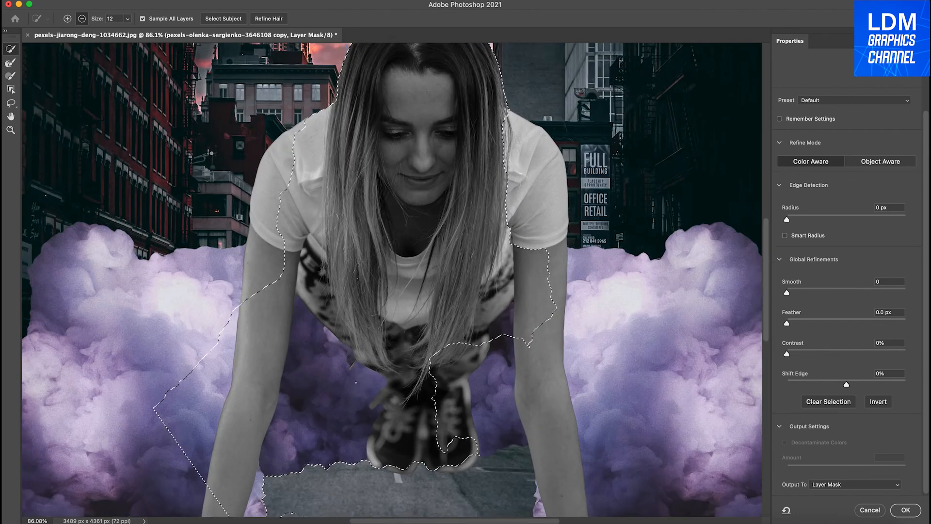
pyautogui.scroll(-5, 356, 383)
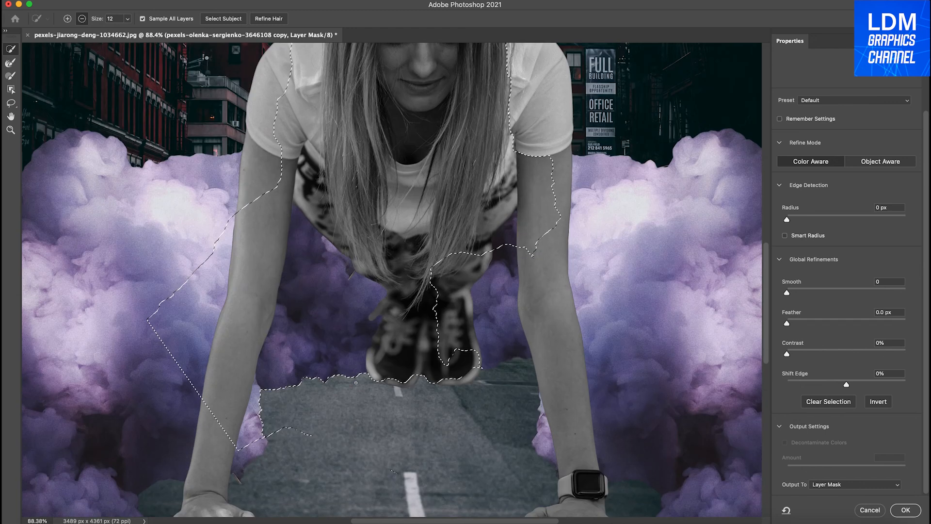
pyautogui.click(298, 433)
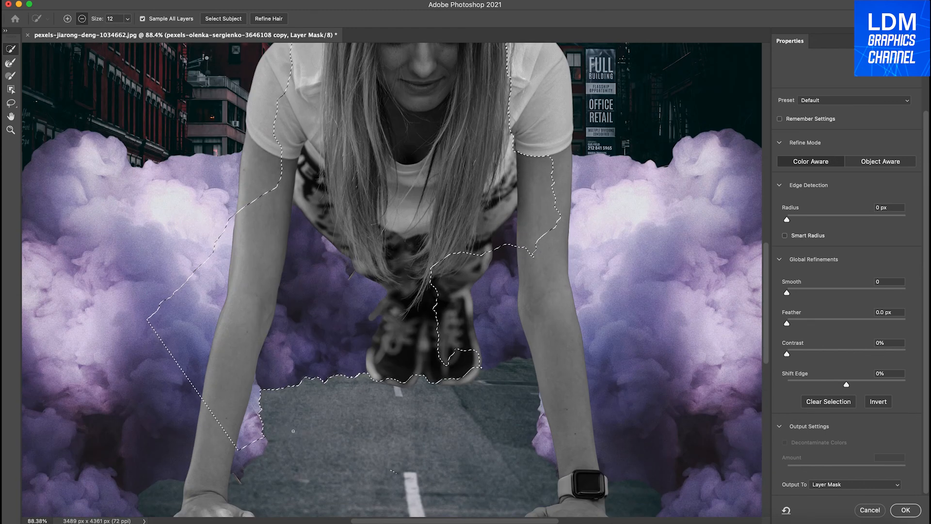
pyautogui.scroll(-4, 293, 431)
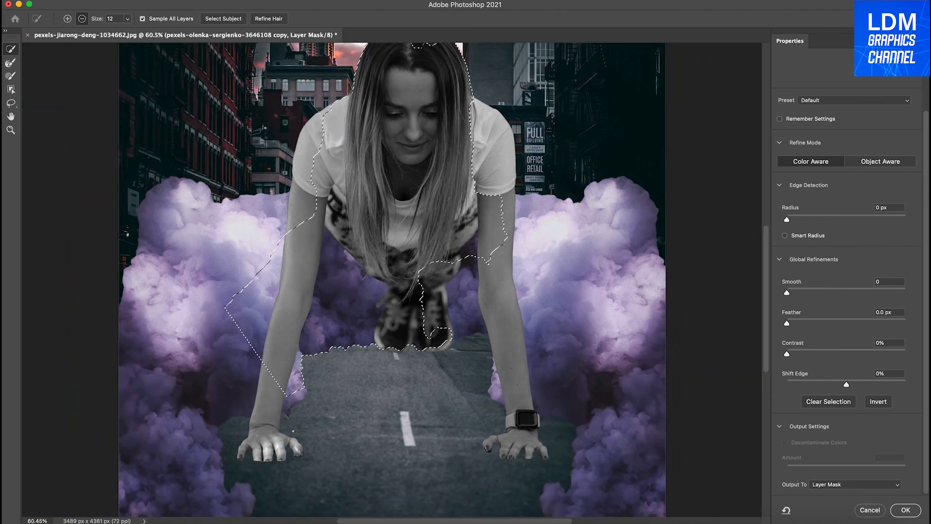
pyautogui.scroll(-3, 292, 431)
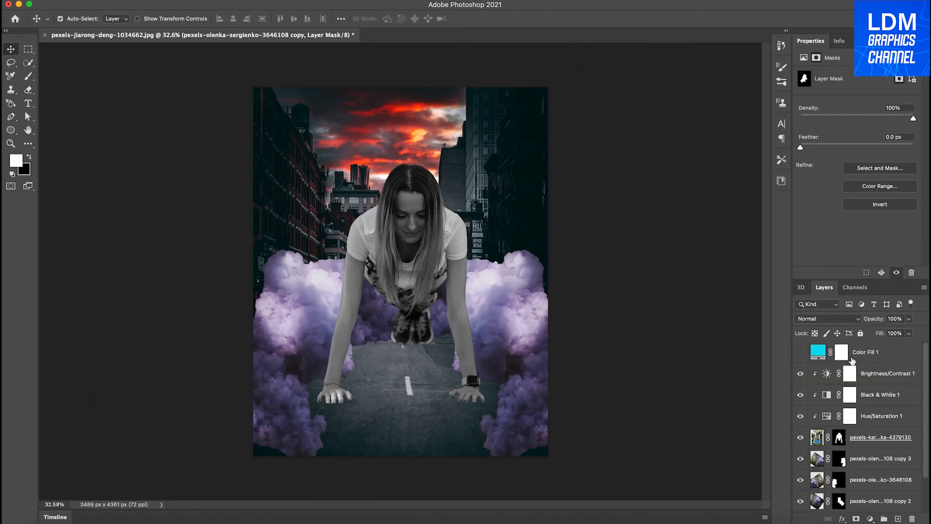
# Show the Color Fill layer again and change its color to RGB 12, 176, 244.
pyautogui.click(800, 352)
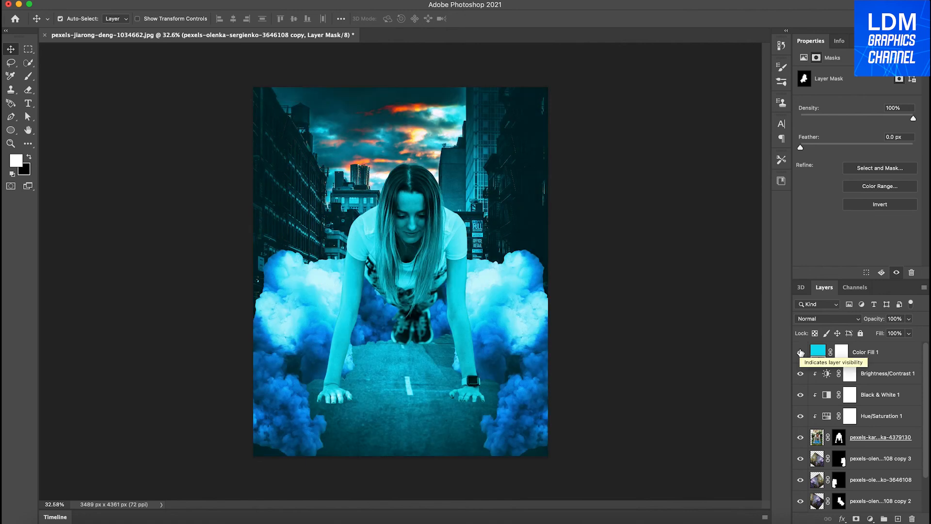
pyautogui.doubleClick(818, 350)
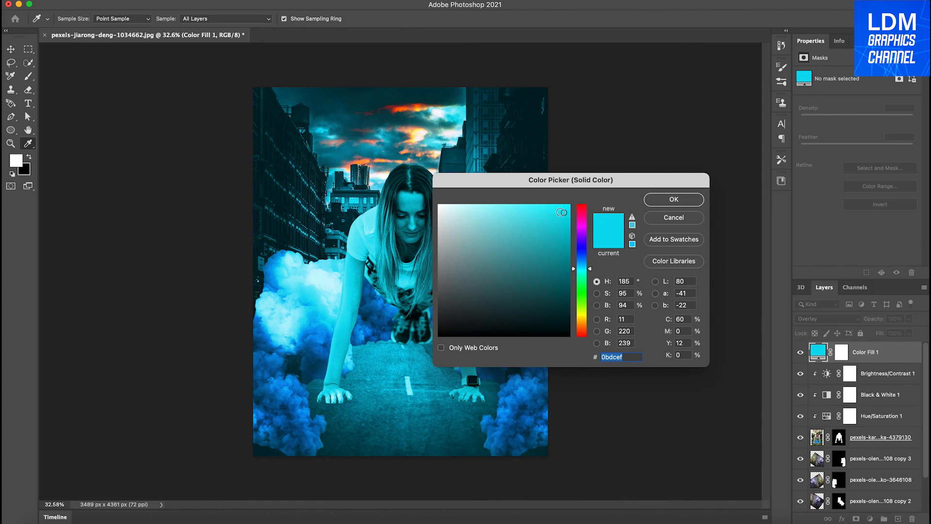
pyautogui.moveTo(562, 213)
pyautogui.mouseDown()
pyautogui.moveTo(561, 224)
pyautogui.moveTo(555, 217)
pyautogui.mouseUp()
pyautogui.moveTo(555, 216)
pyautogui.mouseDown()
pyautogui.moveTo(531, 215)
pyautogui.moveTo(564, 232)
pyautogui.moveTo(556, 218)
pyautogui.moveTo(557, 236)
pyautogui.moveTo(558, 215)
pyautogui.mouseUp()
pyautogui.click(593, 318)
pyautogui.write('12')
pyautogui.press('Tab')
pyautogui.write('176')
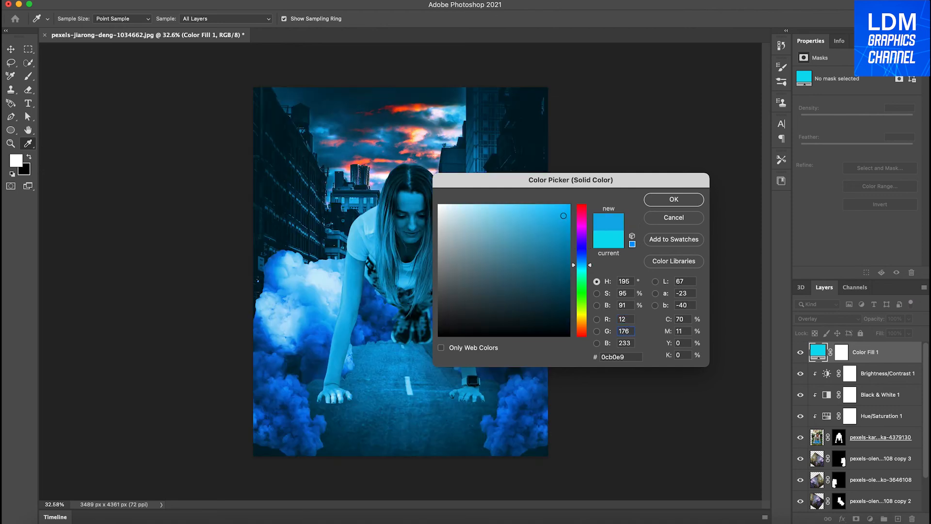
pyautogui.press('Tab')
pyautogui.write('244')
pyautogui.click(678, 199)
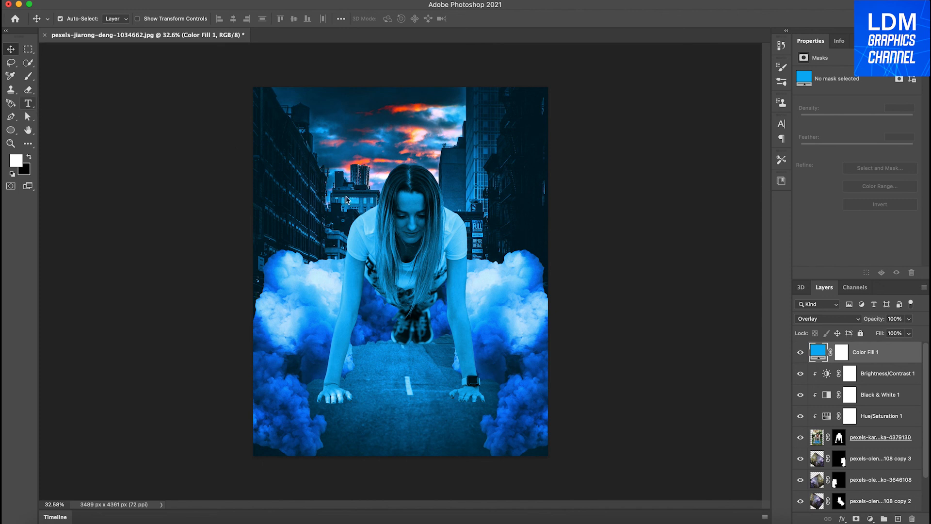
# Add the white, centered text "STAY FIT" in Gotham Bold 400 pt on the road below the woman's hands.
pyautogui.press('t')
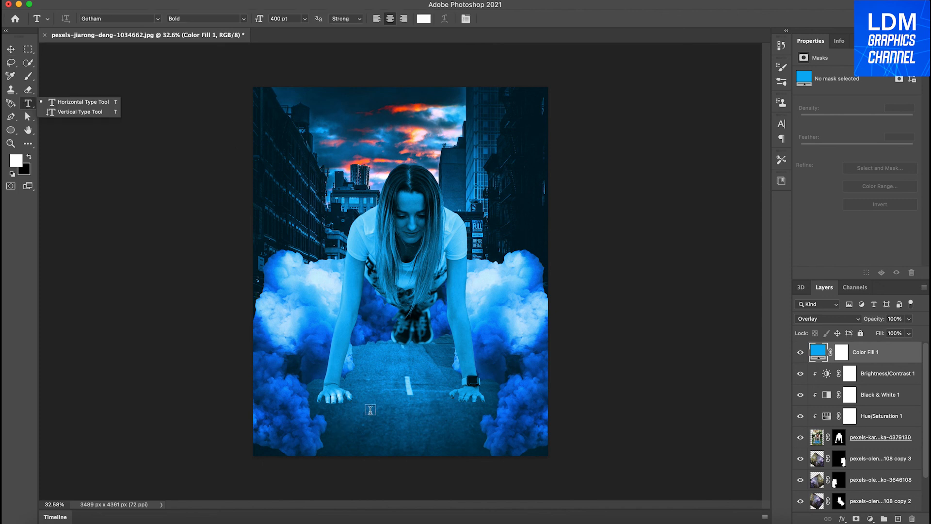
pyautogui.moveTo(370, 410); pyautogui.dragTo(493, 444)
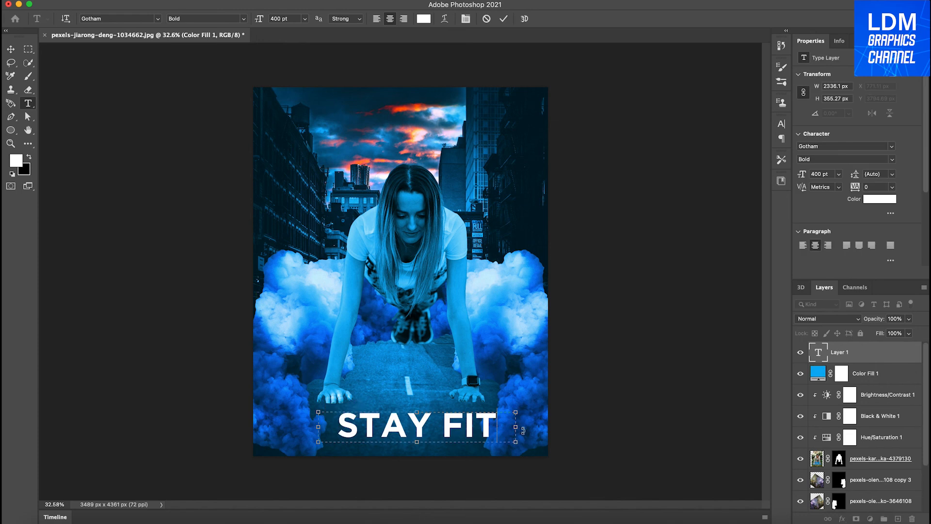
pyautogui.moveTo(518, 428); pyautogui.dragTo(498, 427)
pyautogui.click(503, 19)
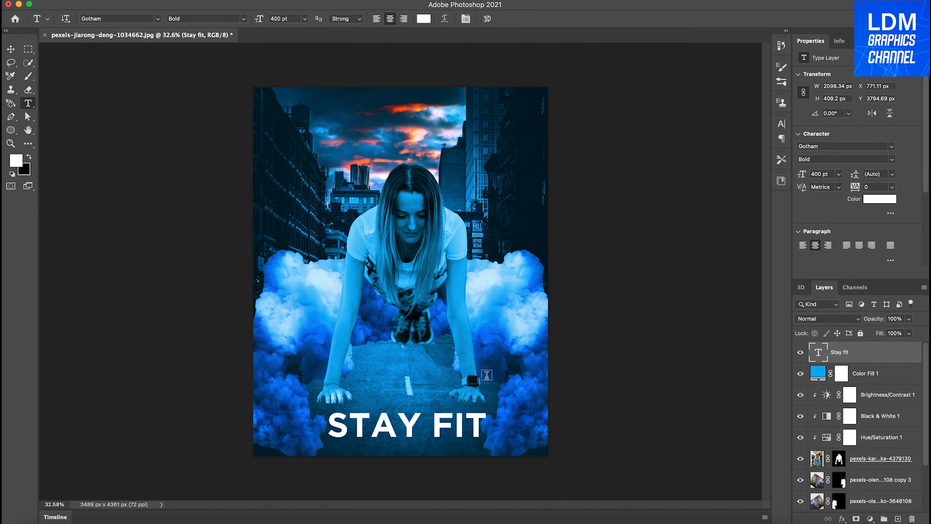
# Nudge the STAY FIT text 6 px to the right.
pyautogui.click(11, 49)
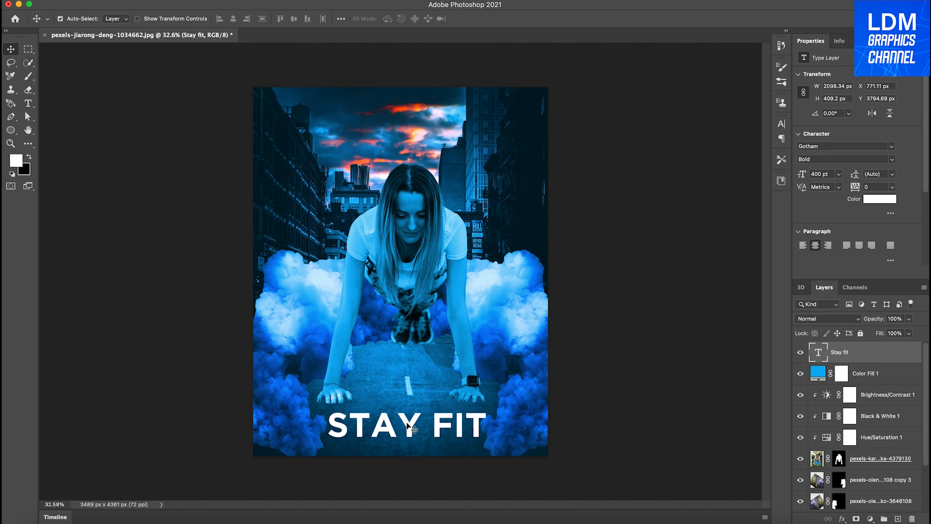
pyautogui.press('Right')
pyautogui.press('Right')
pyautogui.press('Right')
pyautogui.scroll(4, 408, 425)
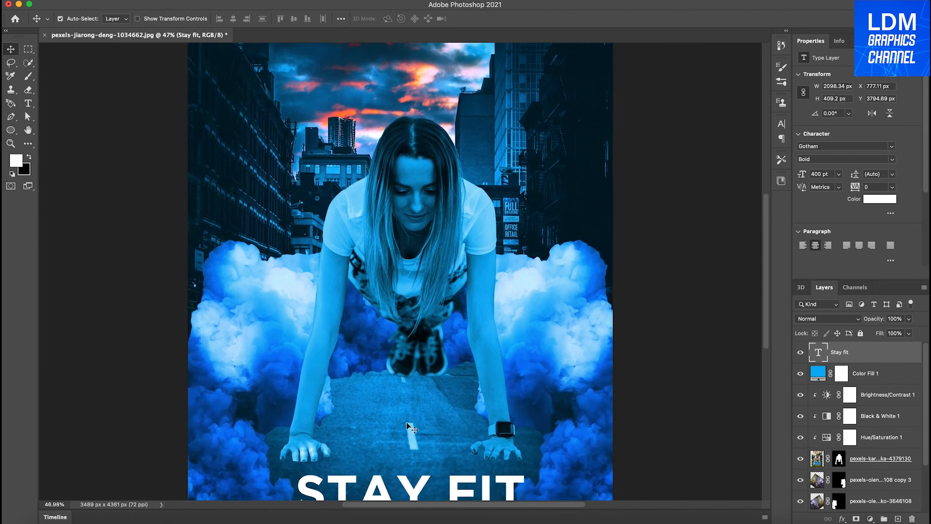
pyautogui.scroll(-3, 407, 426)
pyautogui.scroll(1, 408, 426)
pyautogui.scroll(1, 408, 425)
pyautogui.scroll(-1, 407, 426)
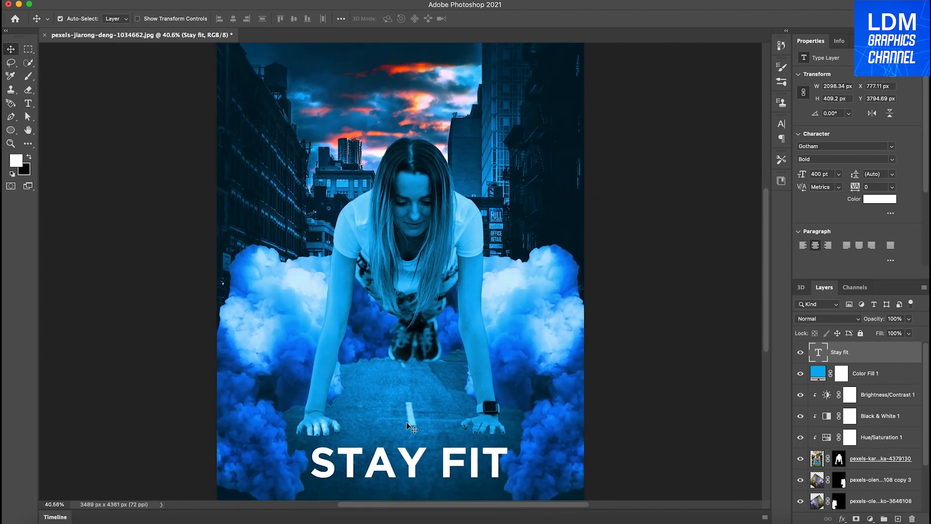